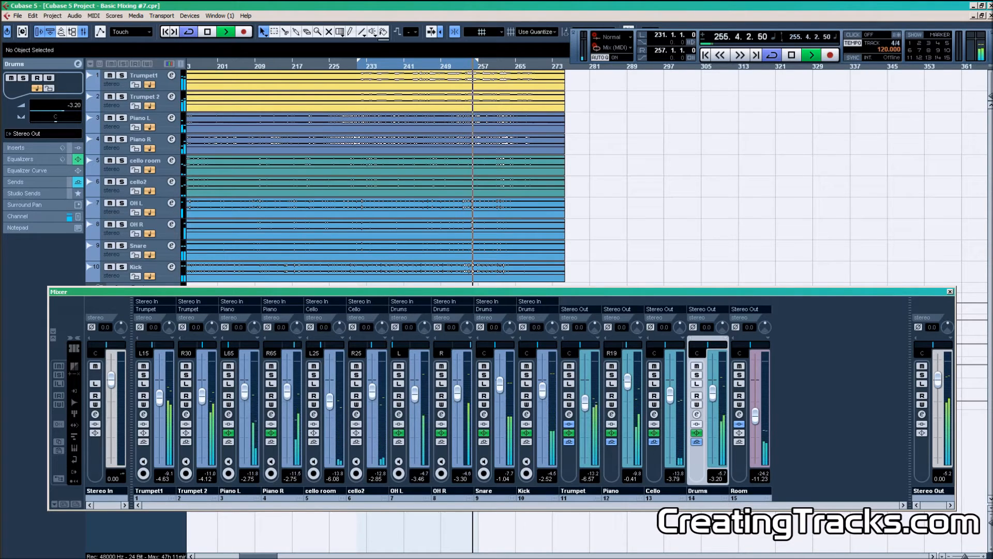
- Stop playback, open the Drums group's channel settings and add a band 4 high-shelf boost of about 2.8 dB at 3155 Hz
key(space)
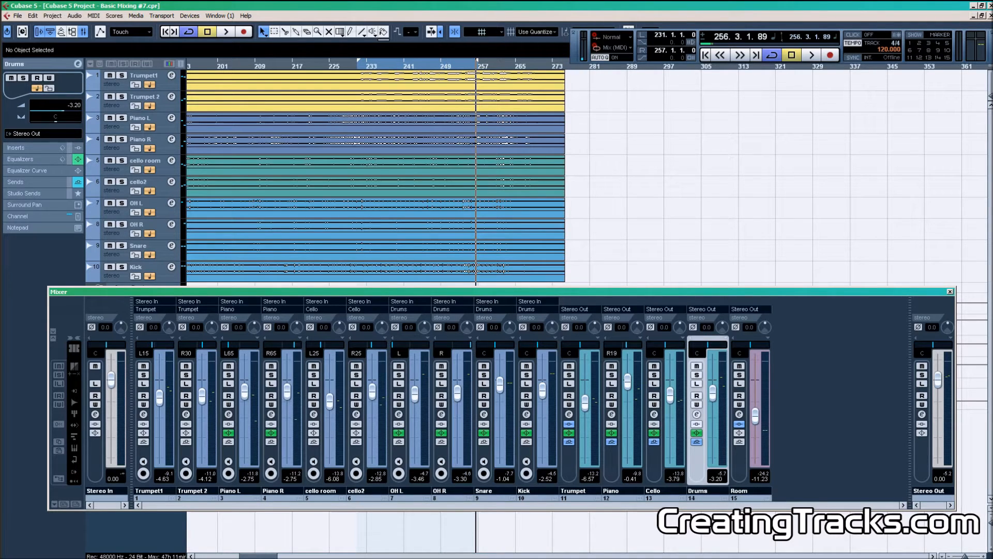
click(697, 413)
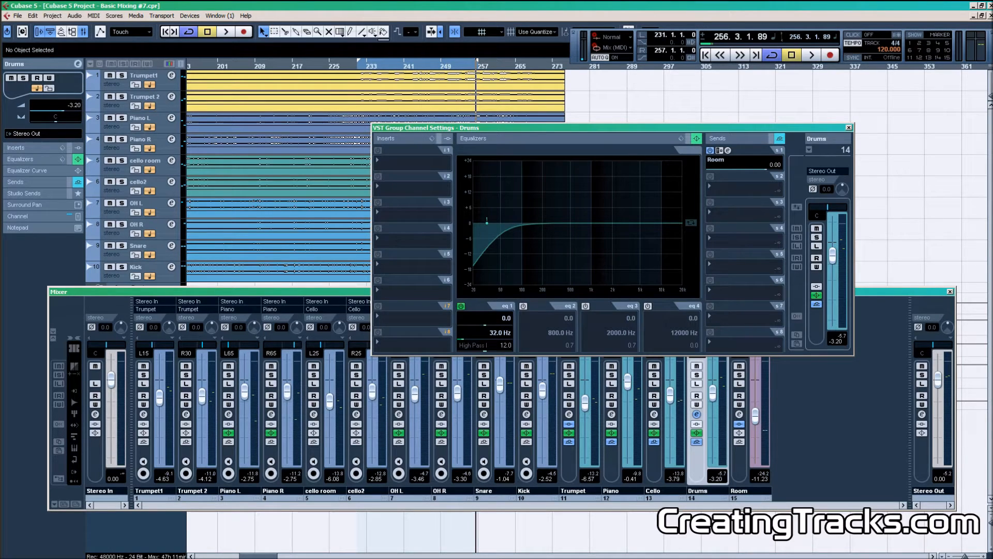
click(359, 67)
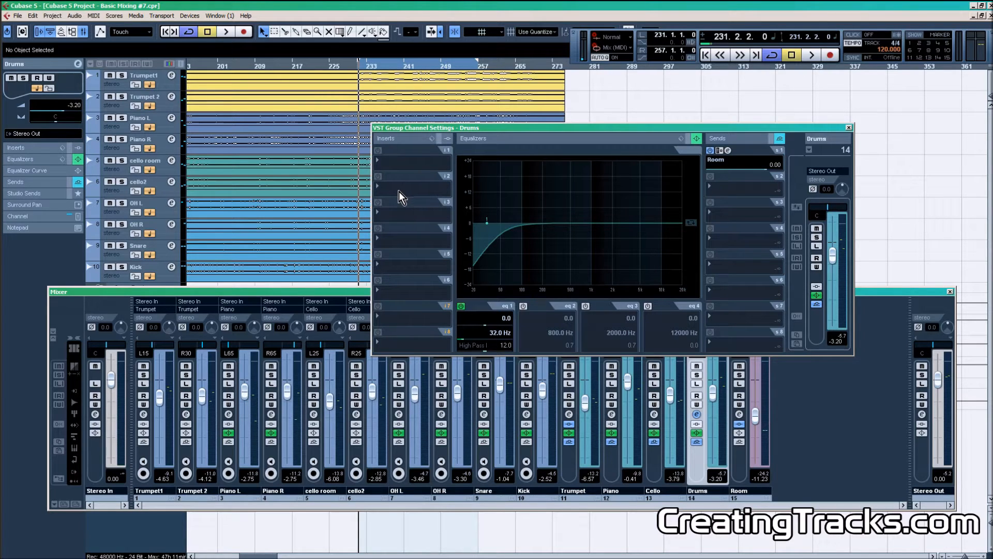
click(648, 306)
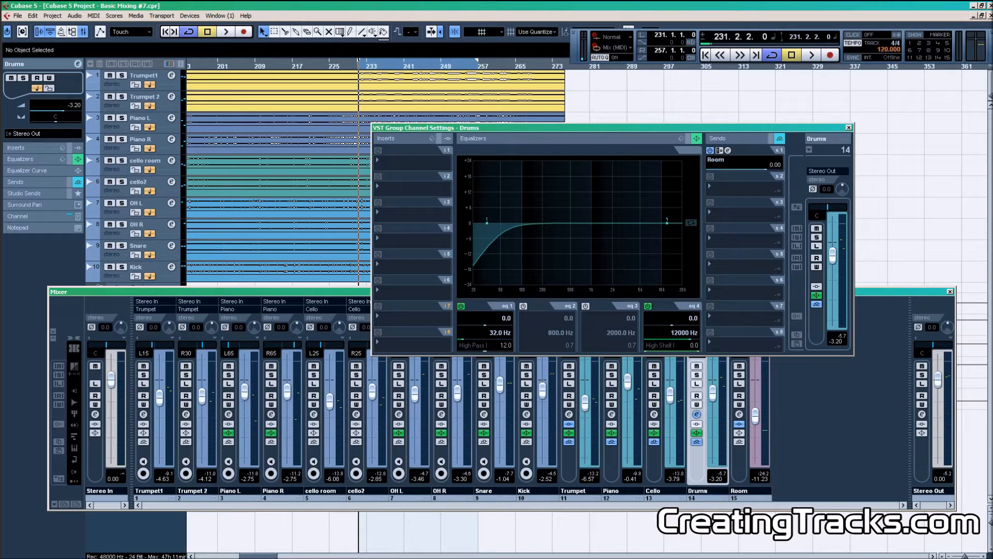
drag(666, 222, 626, 216)
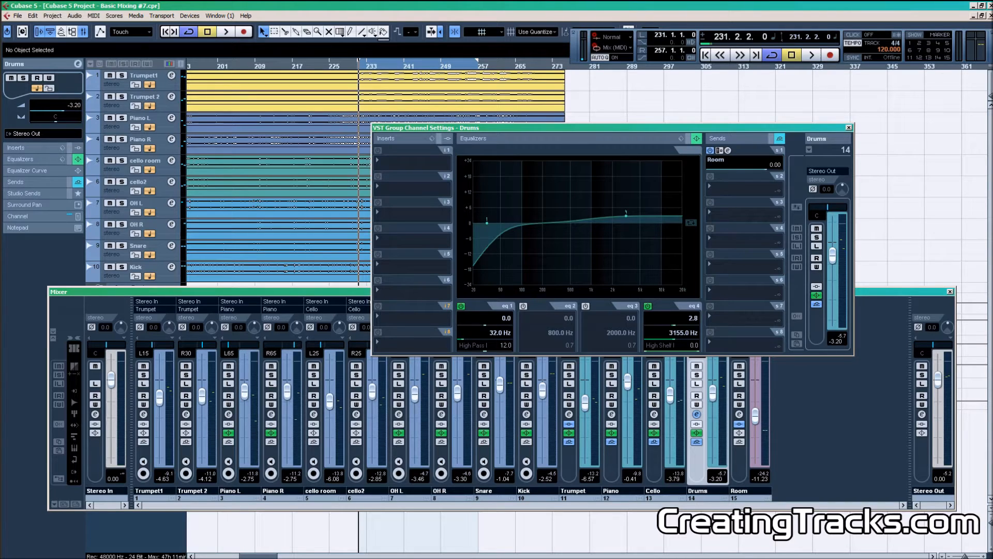
- Solo the Drums group and play the section from about bar 231, comparing the sound with and without the high-shelf boost
click(358, 67)
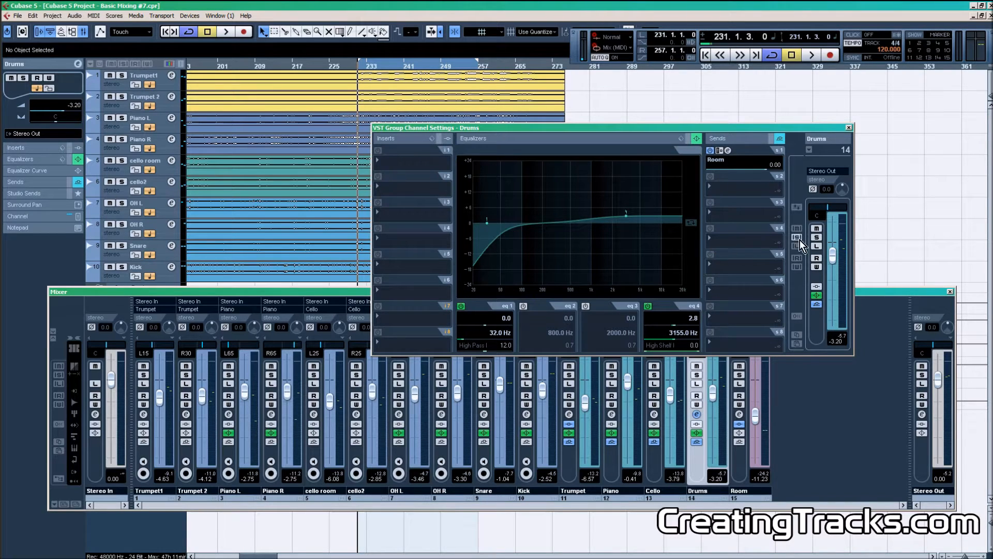
click(817, 237)
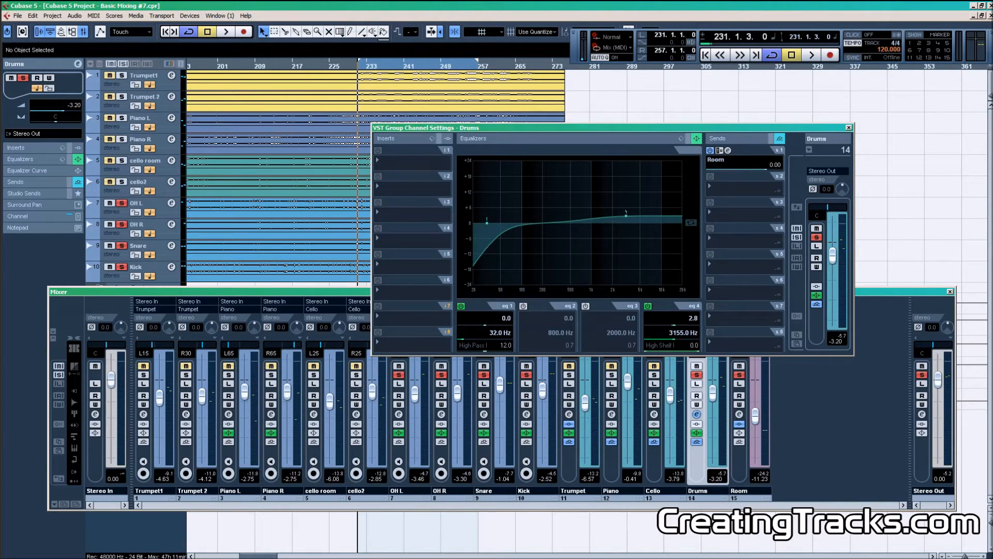
key(space)
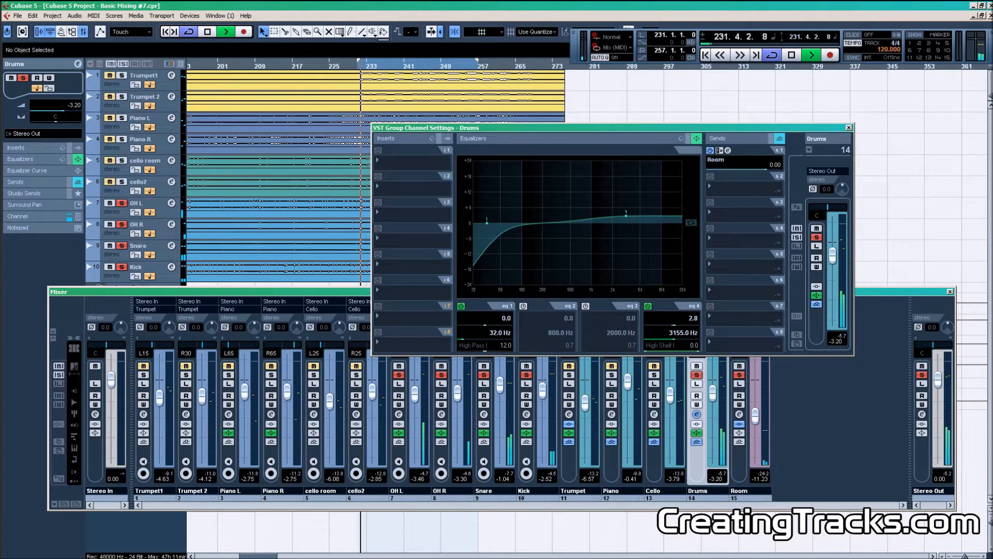
click(648, 306)
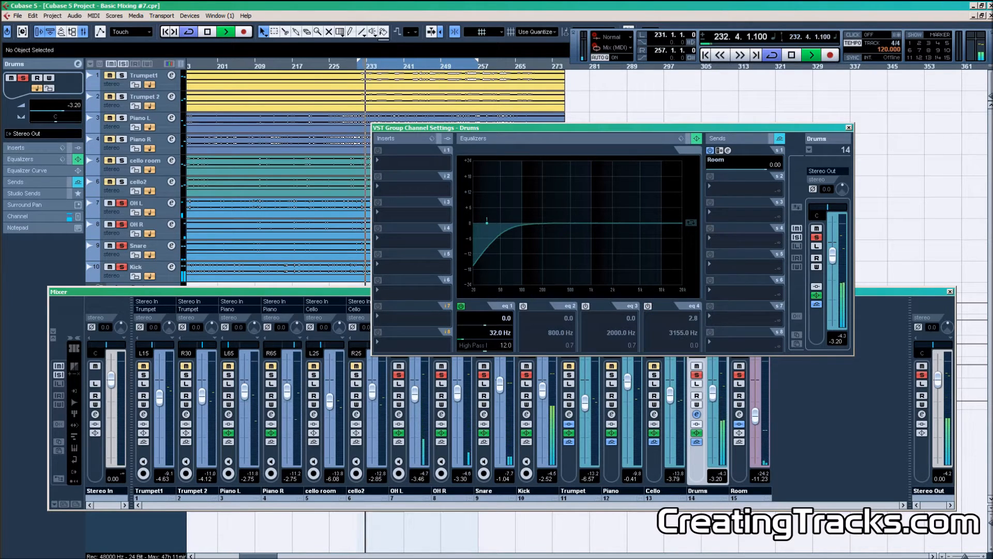
click(648, 306)
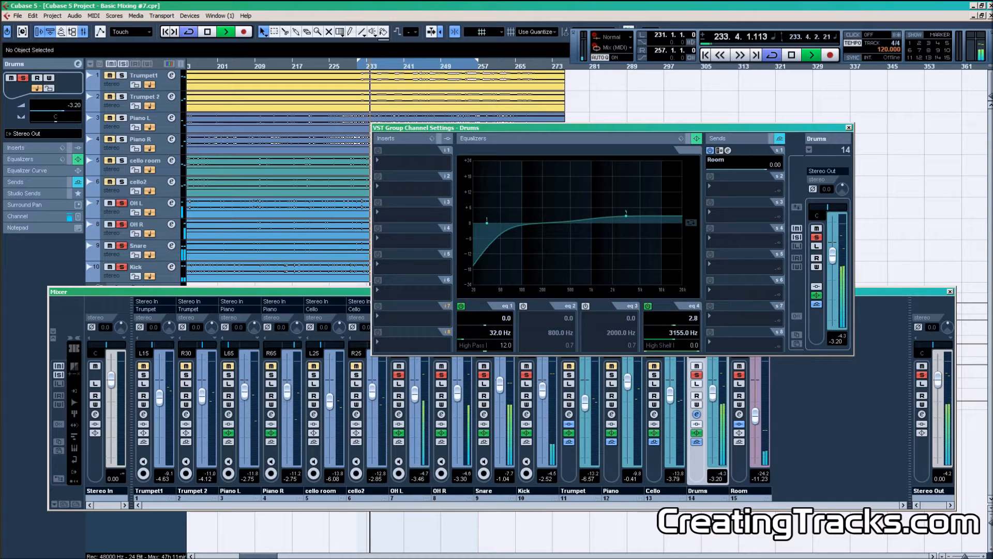
click(648, 306)
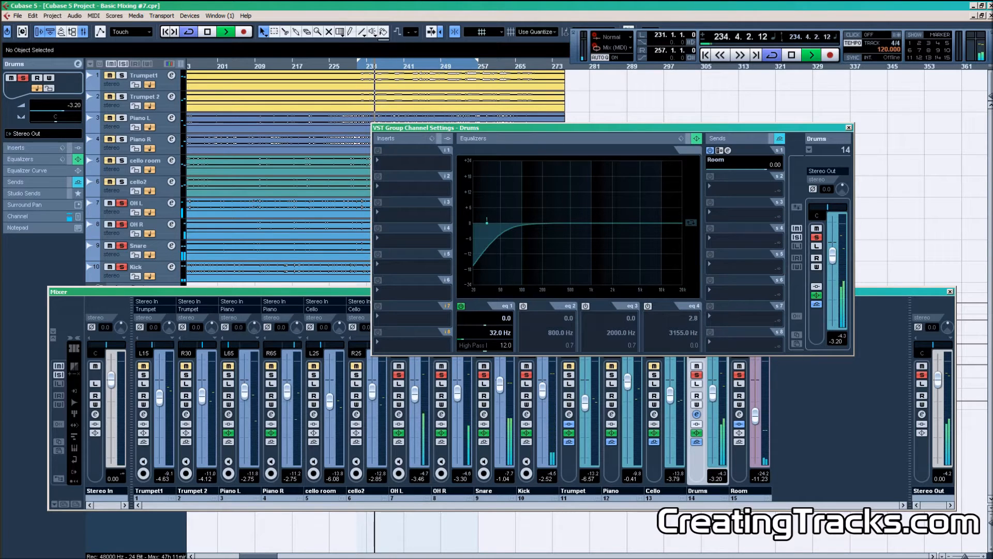
click(648, 307)
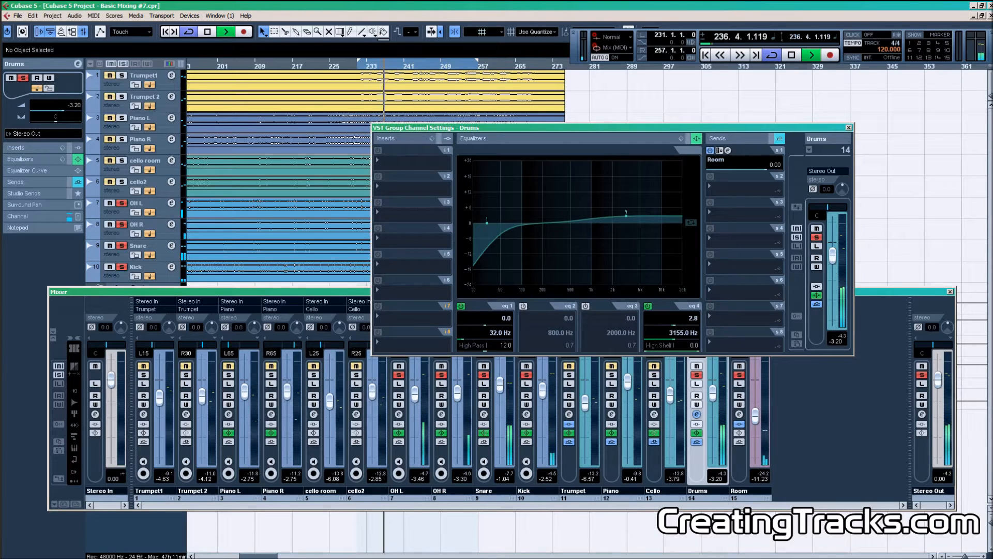
- Add a band 3 parametric boost of about 3.2 dB at 1211 Hz to the Drums EQ and compare it against bypass
click(586, 306)
drag(612, 223, 597, 215)
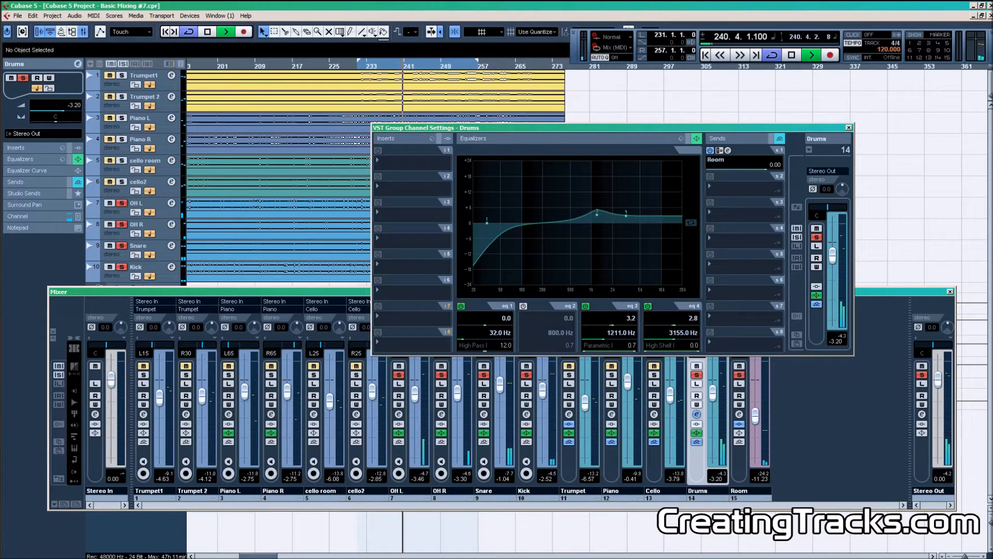
click(585, 306)
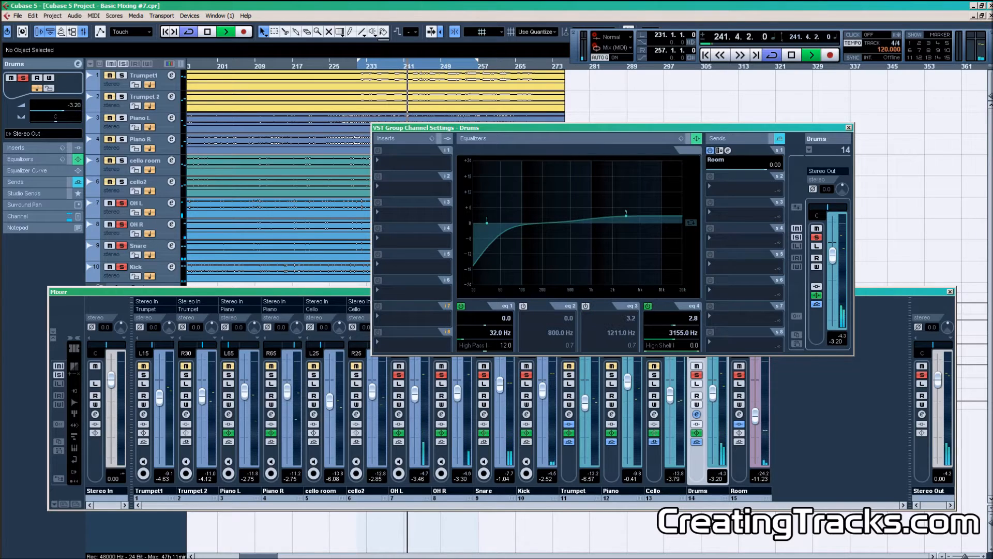
click(586, 305)
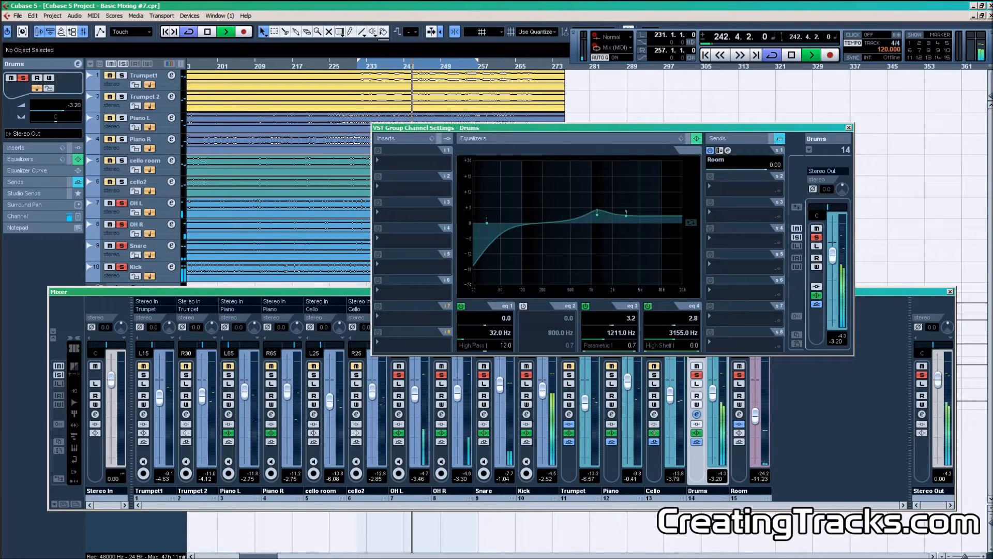
- Unsolo the Drums group, lower its EQ band 3 gain to 2.2 dB within the full mix, and close the channel settings
click(816, 237)
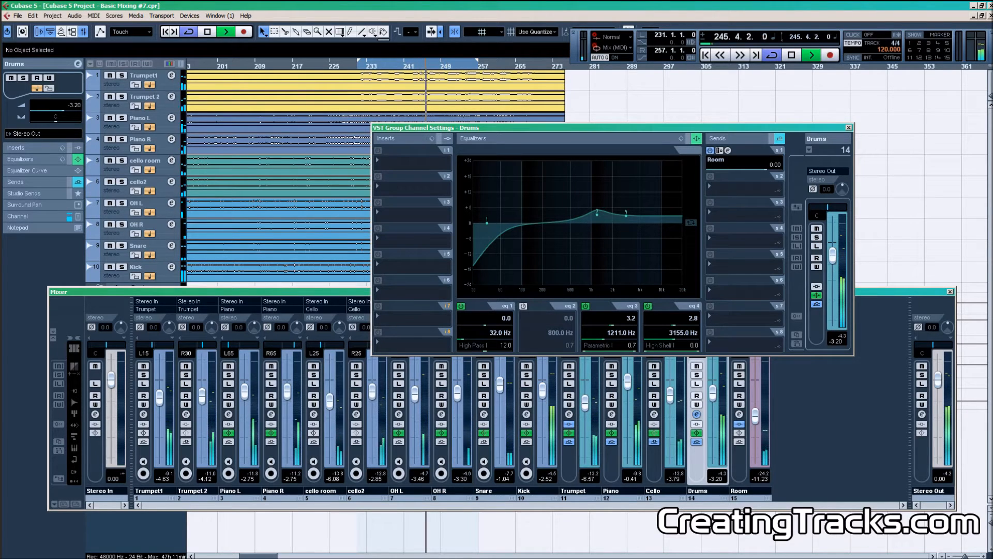
scroll(632, 319, down, 2)
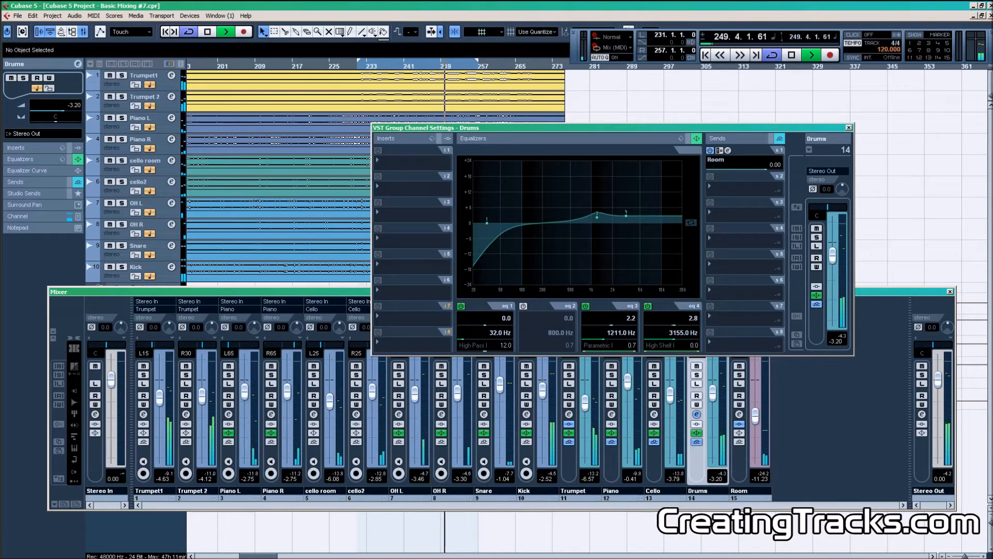
click(849, 127)
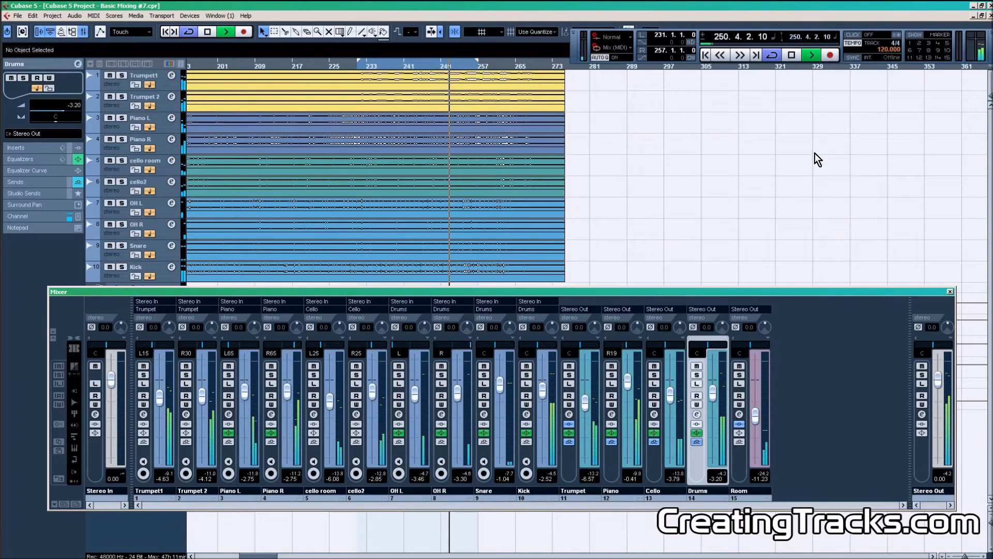
key(space)
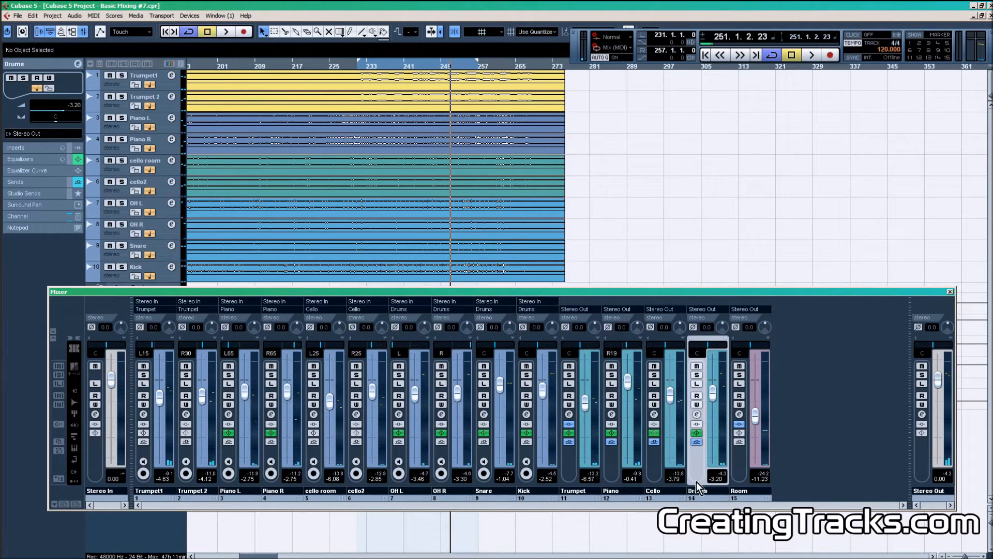
- Open the Snare channel's EQ settings, audition the snare in solo, and return to the unsoloed mixer
click(498, 500)
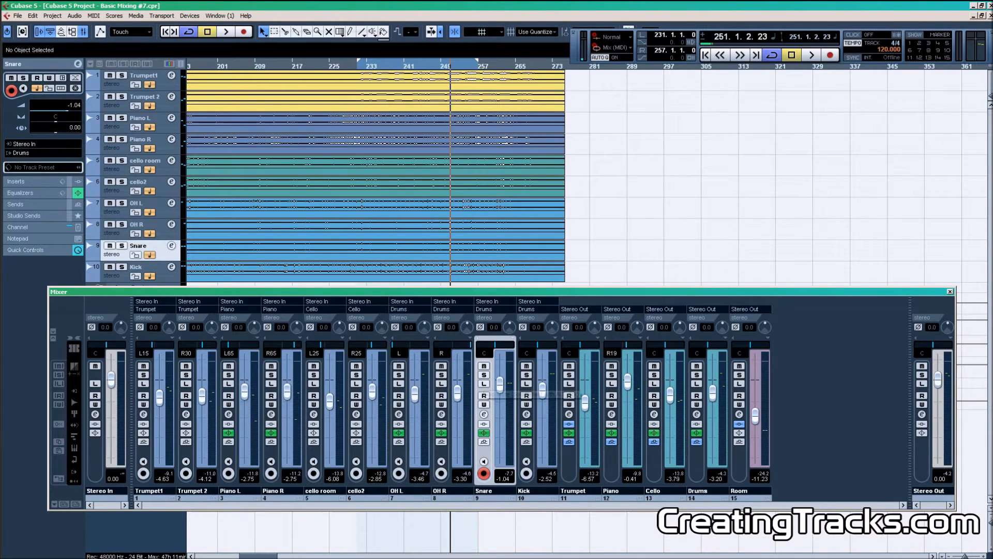
click(483, 414)
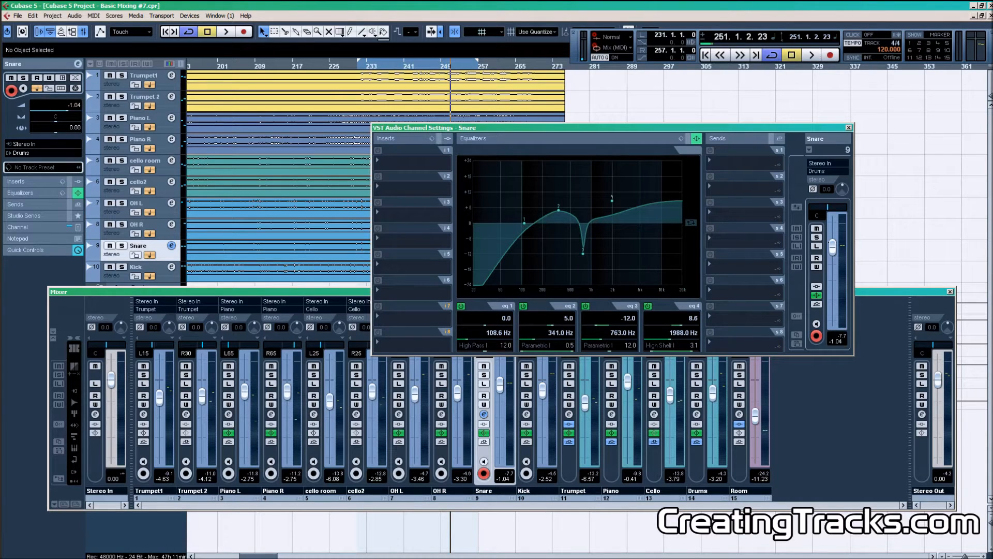
key(s)
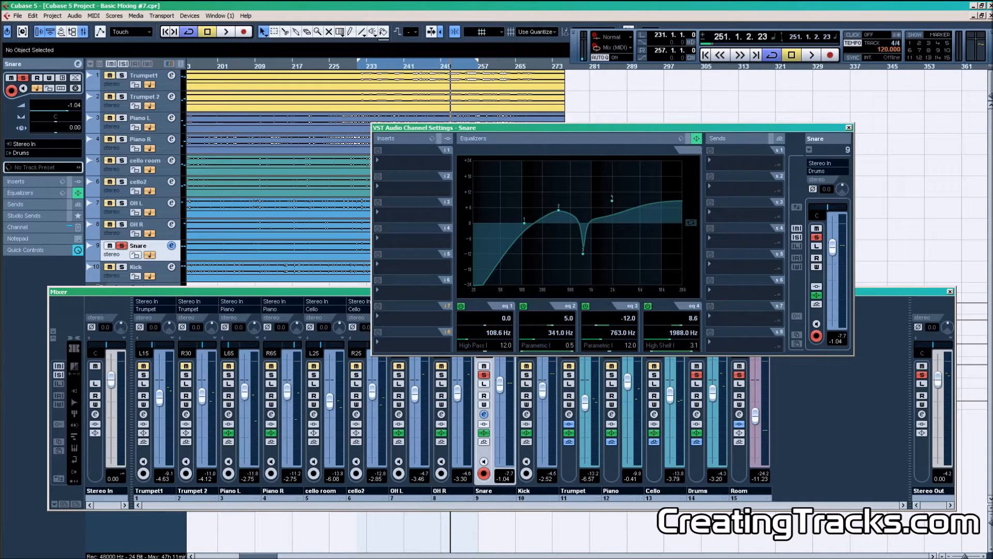
key(space)
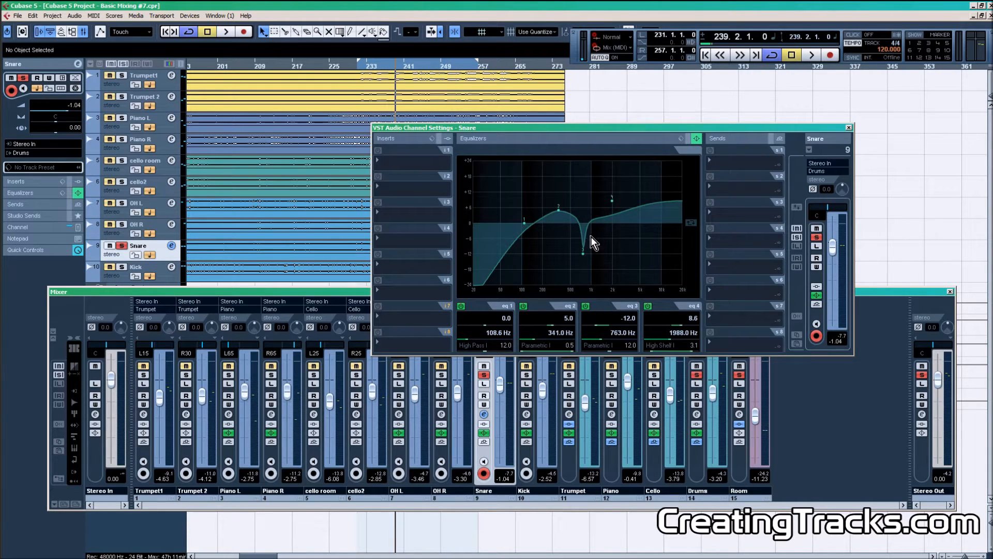
key(space)
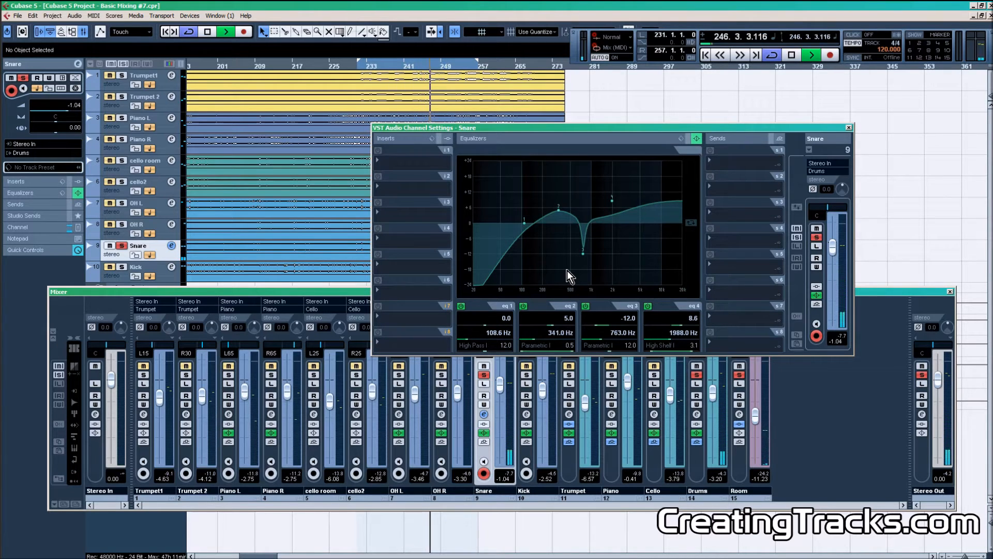
key(space)
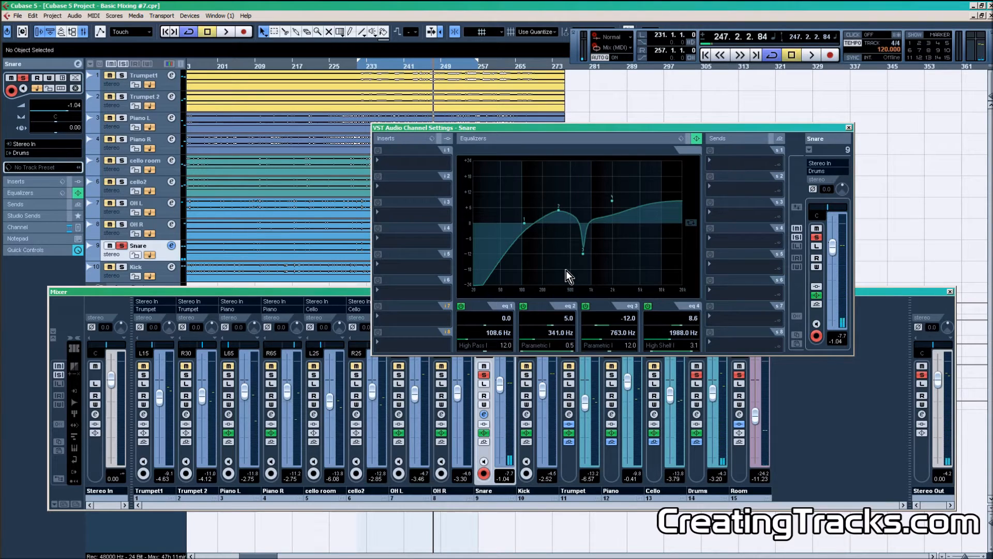
click(851, 129)
click(484, 375)
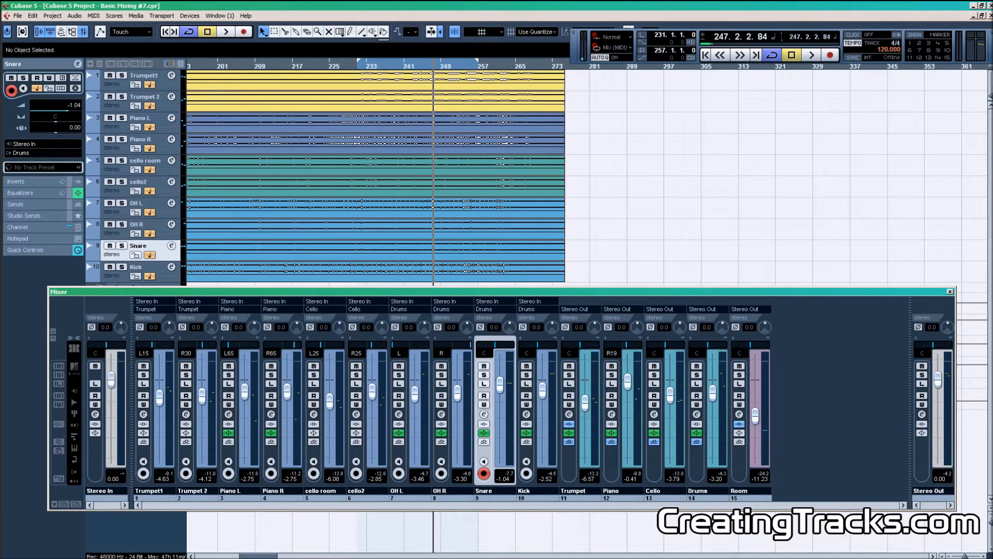
- Play the full mix from about bar 241 and briefly solo the Cello group to check it against the mix
click(408, 67)
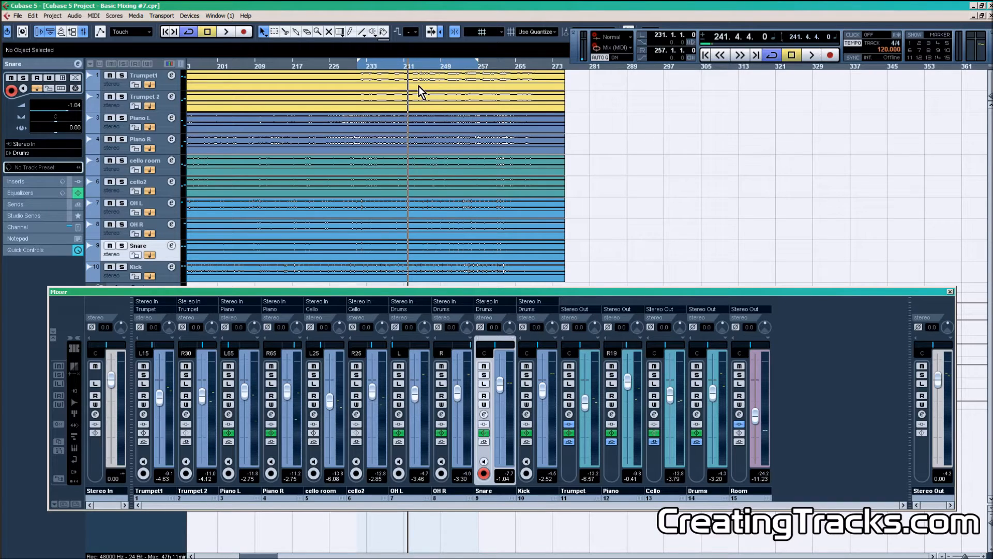
key(space)
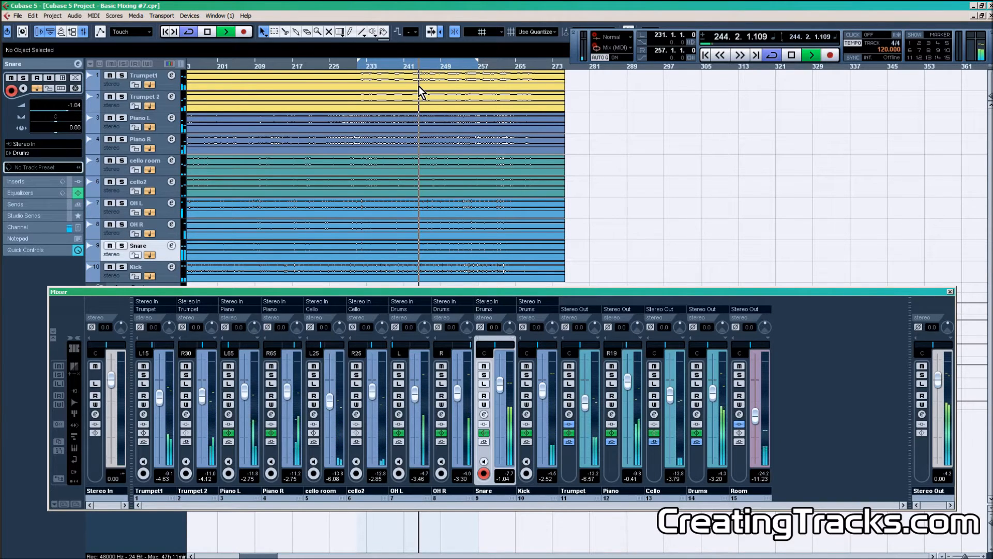
click(655, 374)
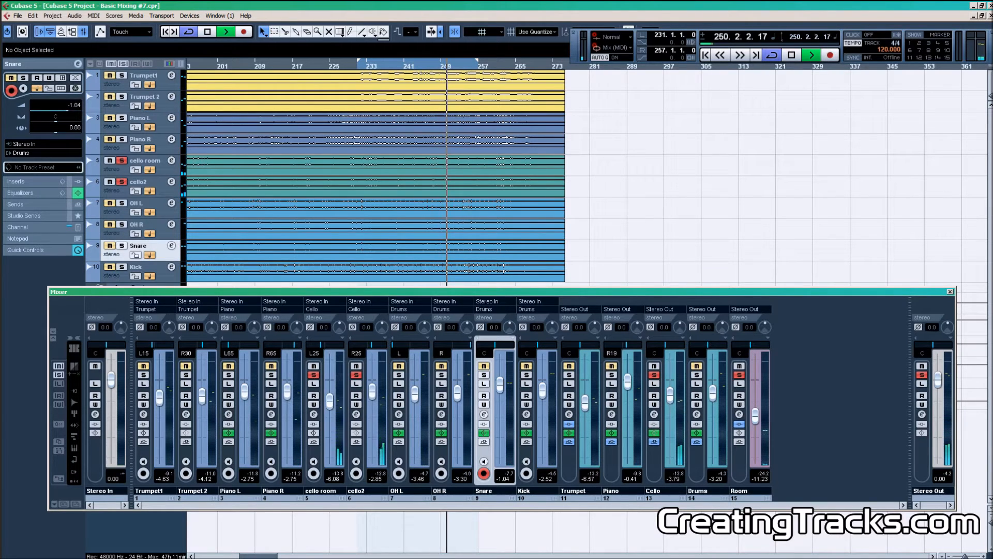
click(655, 374)
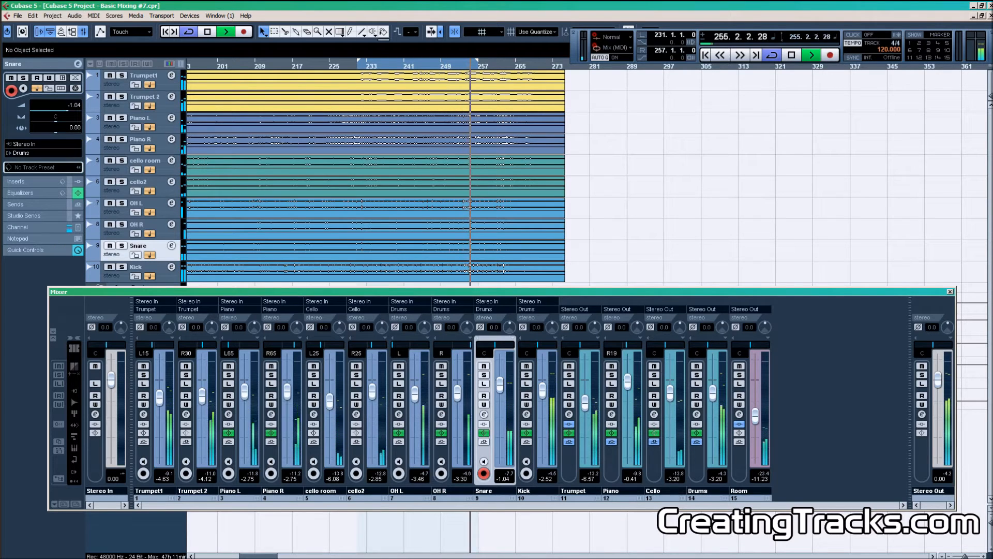
key(space)
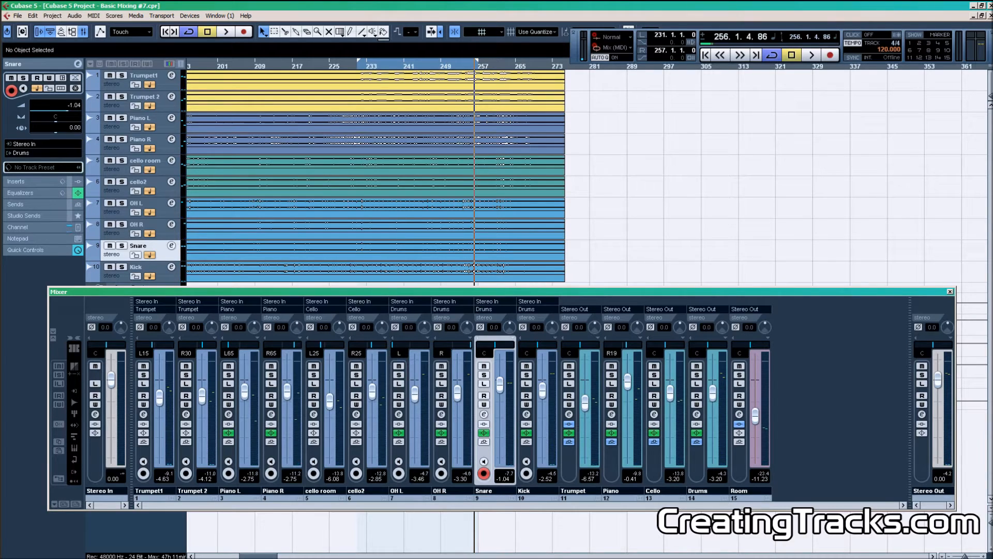
- Hide the mixer and transport panel, select the Snare track with its audio event, and open its channel settings
key(F3)
key(F2)
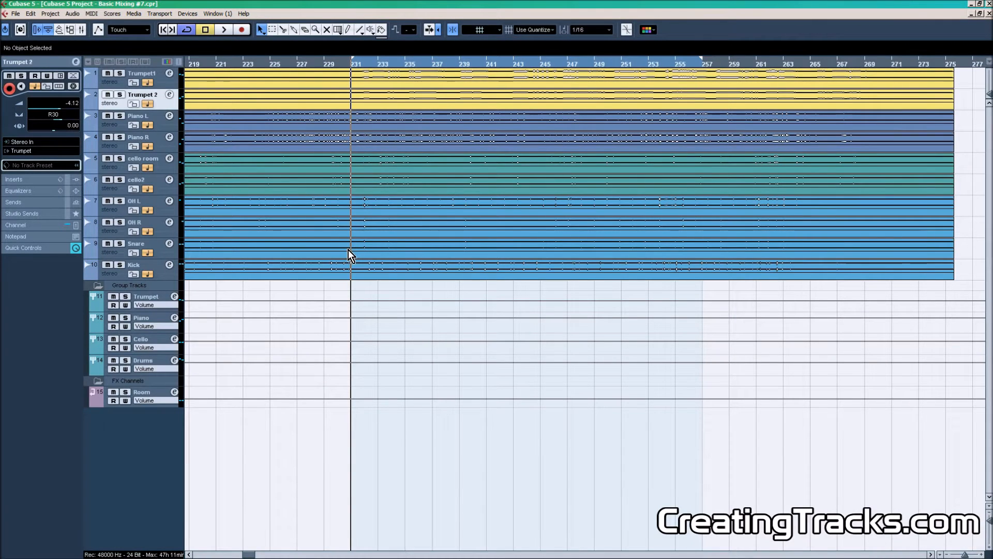
click(349, 250)
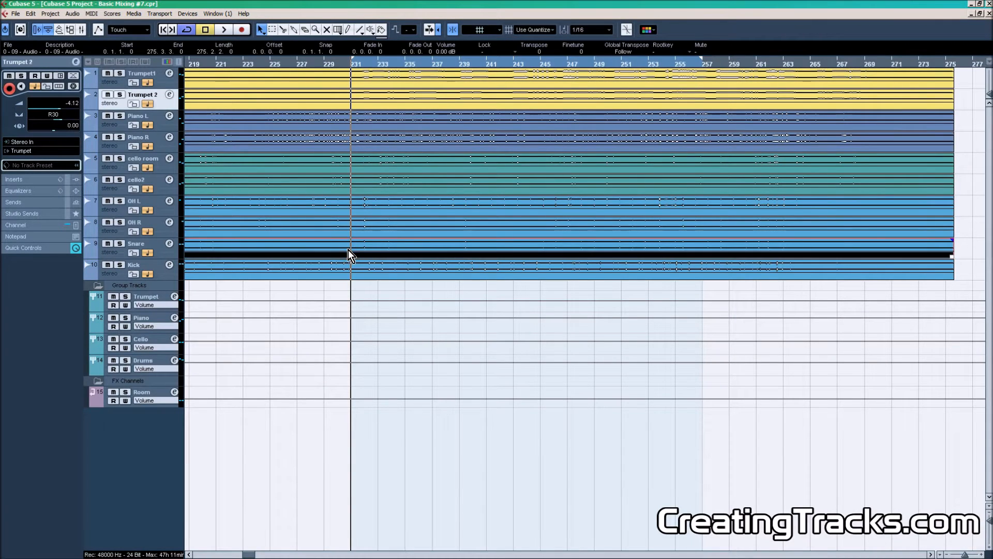
click(158, 252)
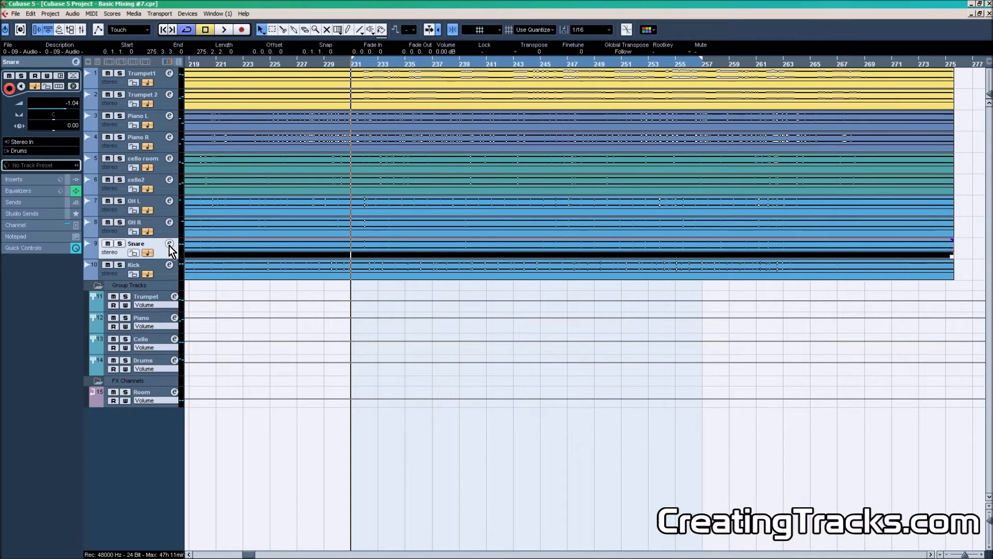
click(169, 245)
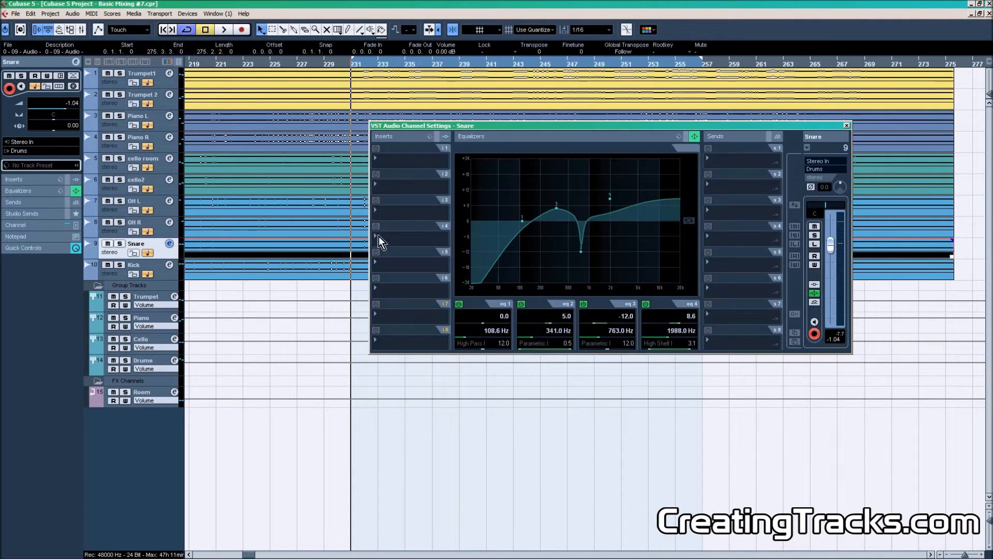
- Insert the Tube-Tech CL 1B compressor in the Snare channel's first insert slot and solo the snare
click(408, 157)
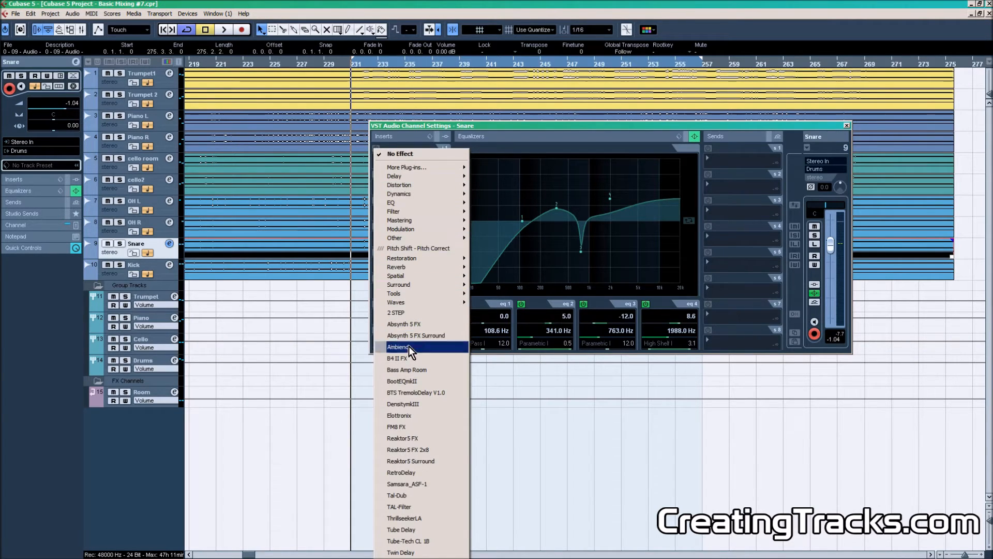
click(421, 545)
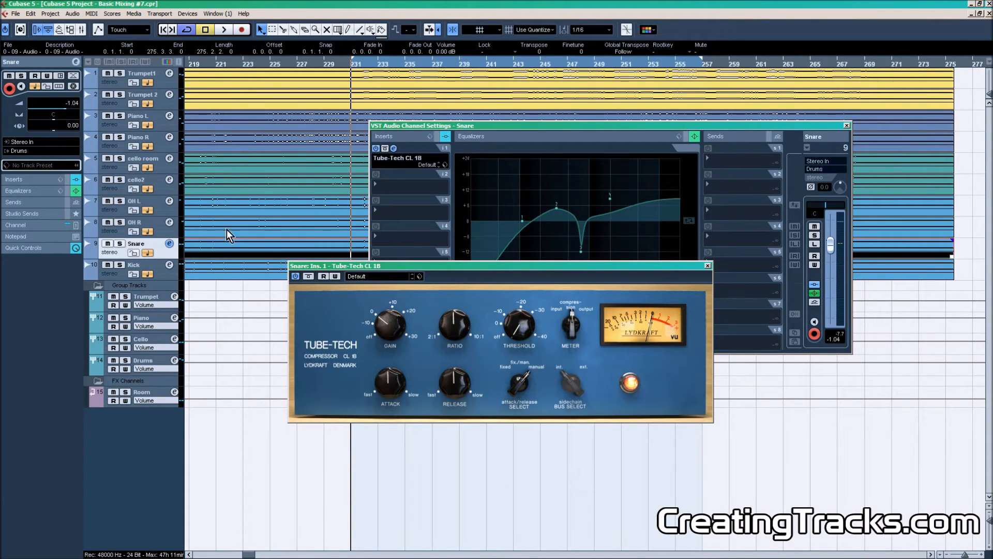
click(119, 244)
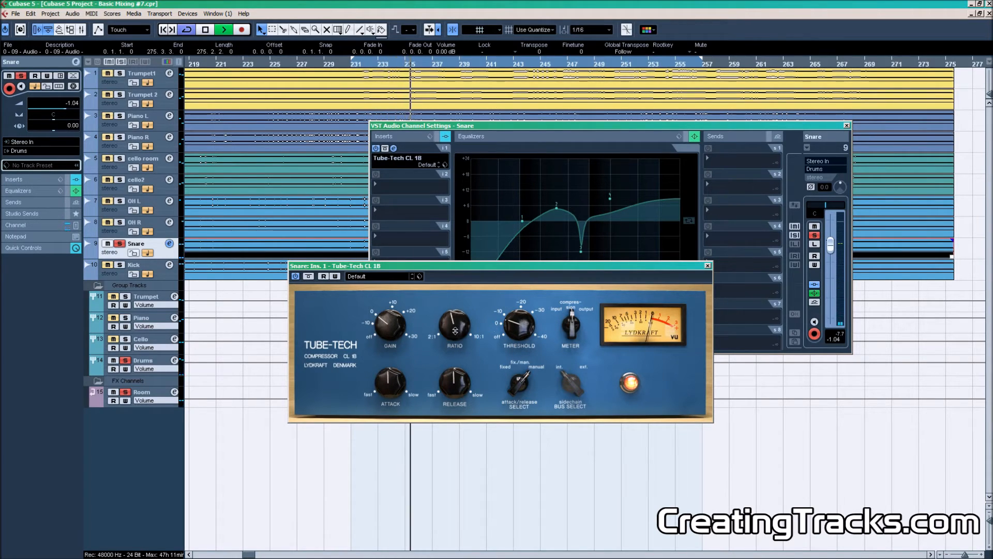
- Shape the soloed snare's compression by lowering the ratio, slowing the attack, shortening the release and adjusting the threshold
drag(458, 330, 451, 334)
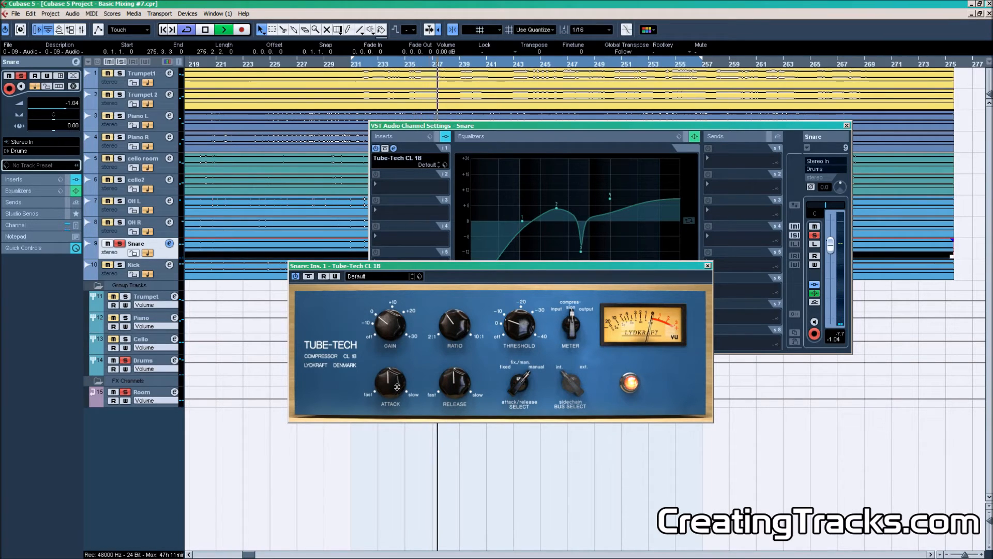
drag(396, 387, 384, 334)
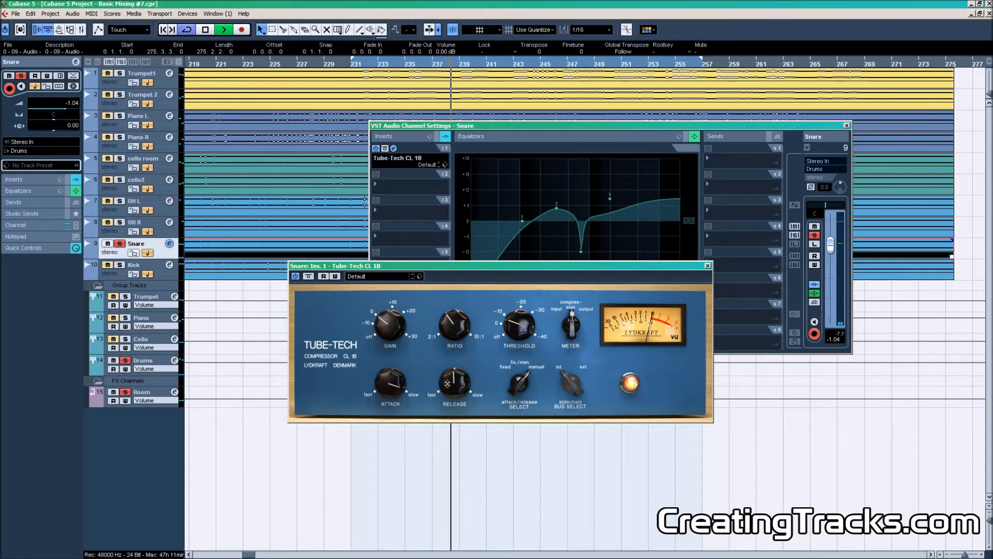
mouse_move(451, 386)
mouse_down()
mouse_move(454, 394)
mouse_move(447, 386)
mouse_up()
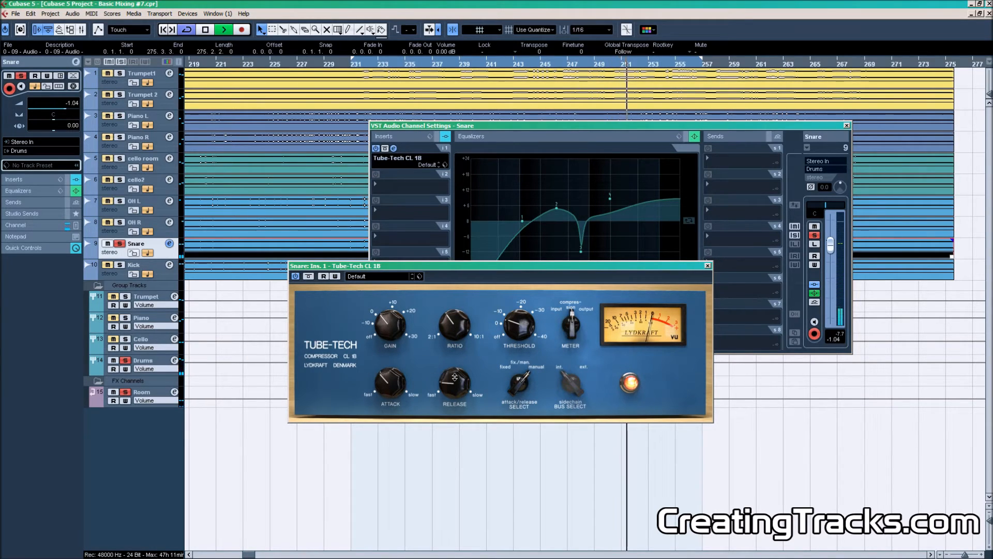
drag(454, 376, 450, 380)
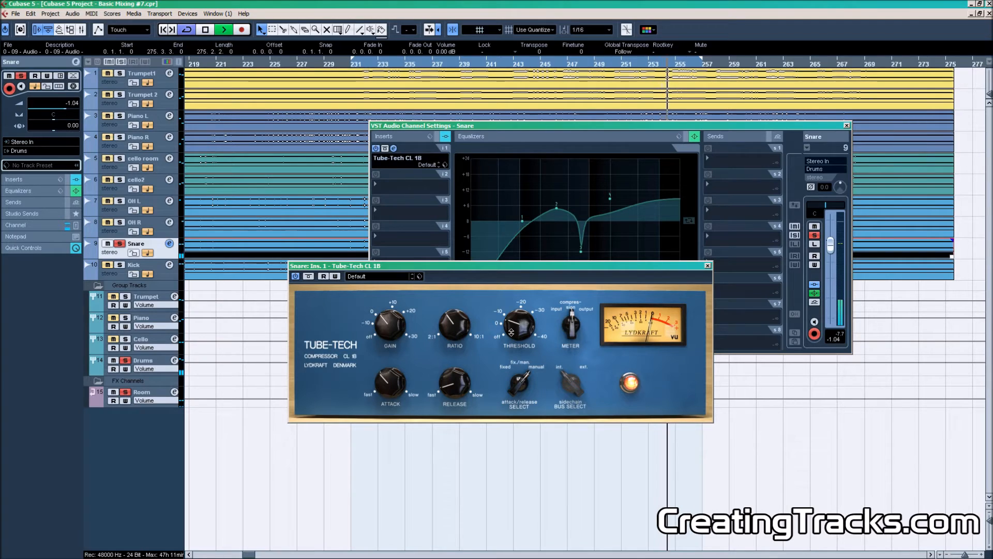
drag(513, 333, 508, 328)
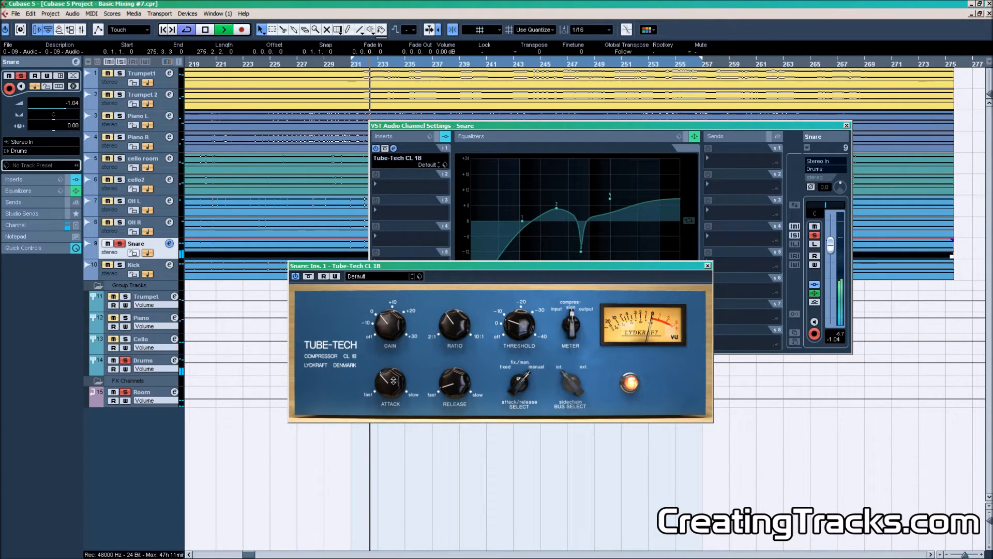
- Audition a slow attack on the snare compressor, set it close to fast, and unsolo the snare to hear the full mix
drag(391, 380, 395, 352)
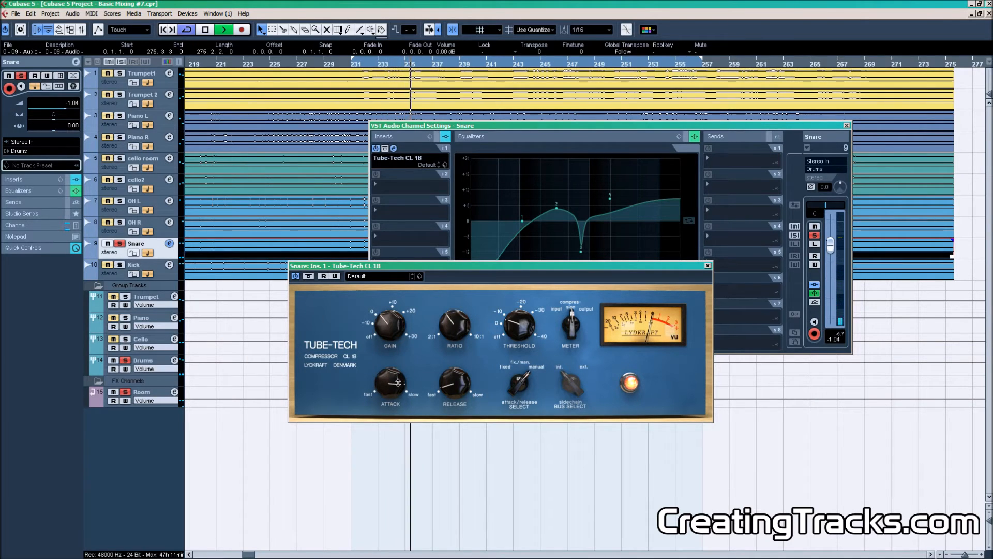
drag(398, 382, 384, 389)
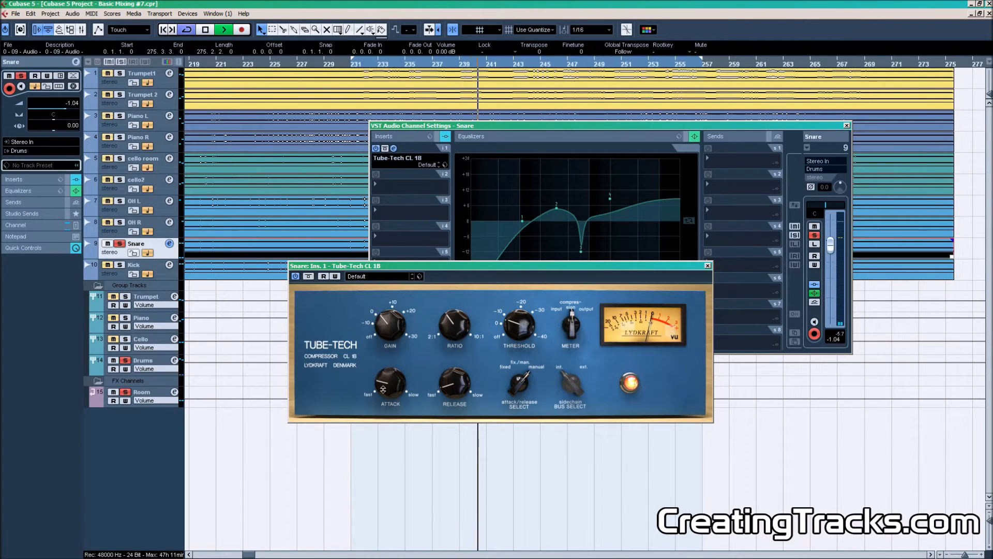
click(815, 236)
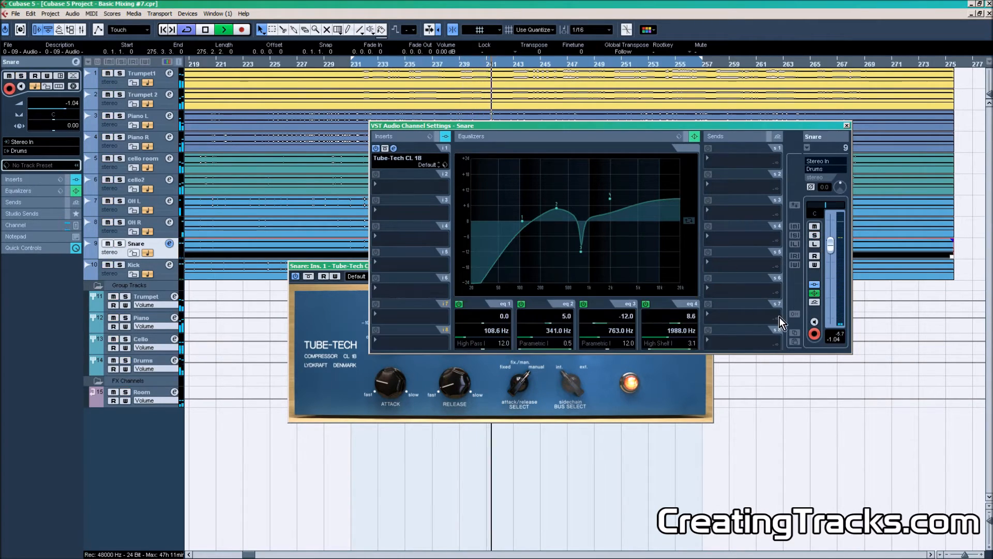
click(342, 267)
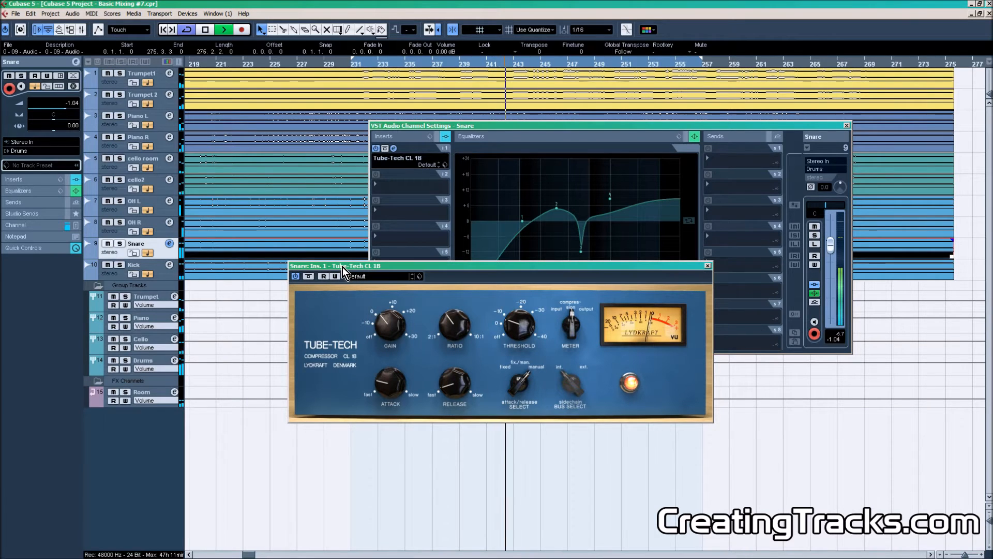
drag(466, 269, 453, 330)
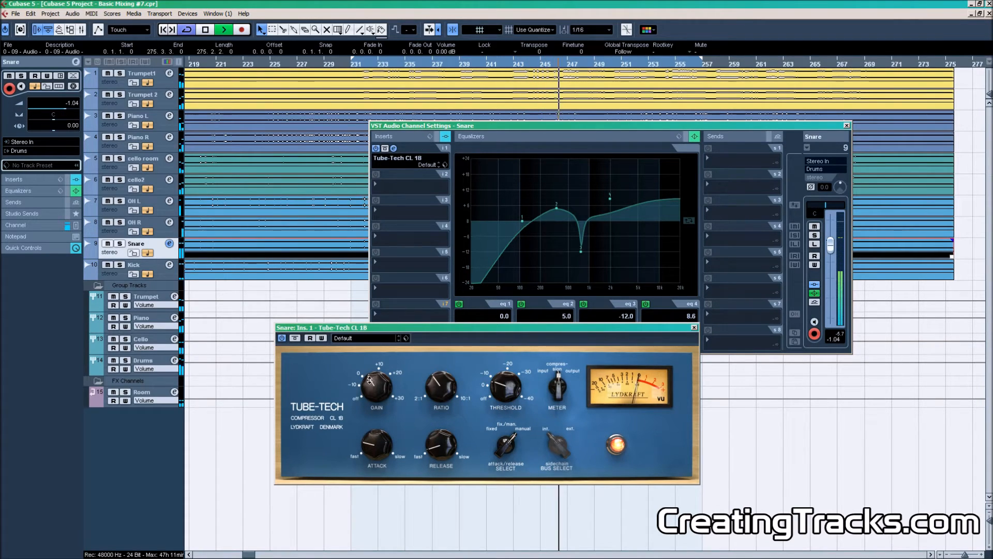
- Check the playing mix's levels in the mixer and compare the snare with its compressor bypassed and engaged
key(F2)
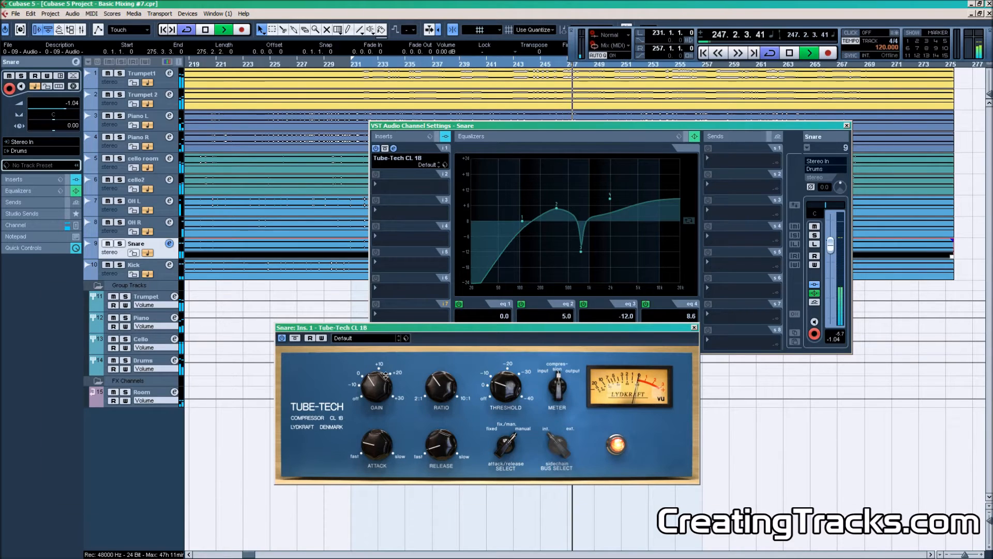
key(F3)
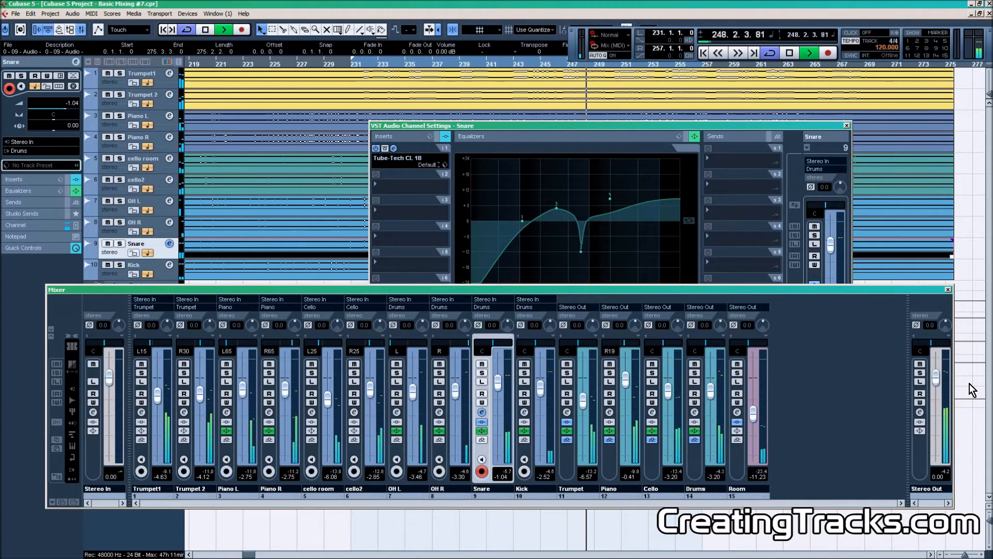
key(F3)
key(F2)
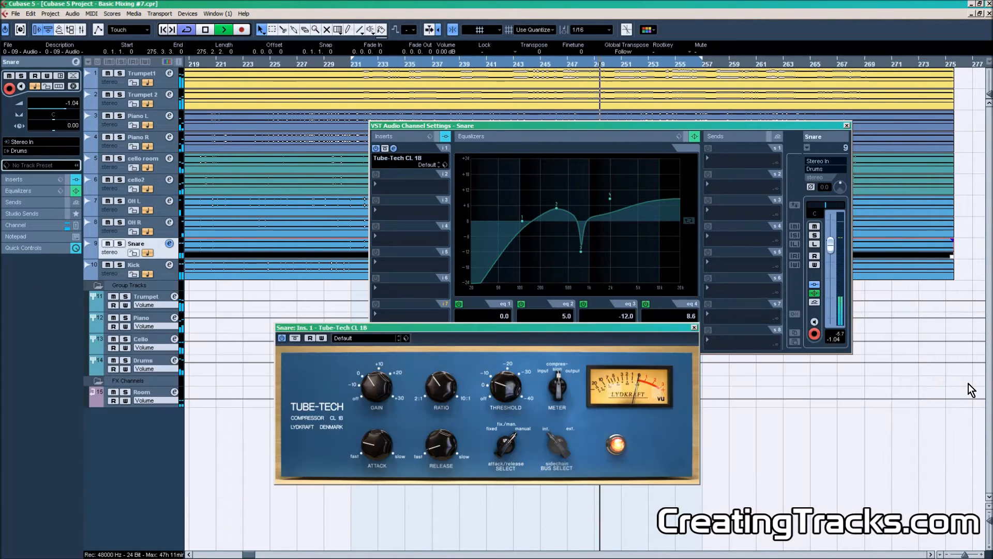
click(279, 337)
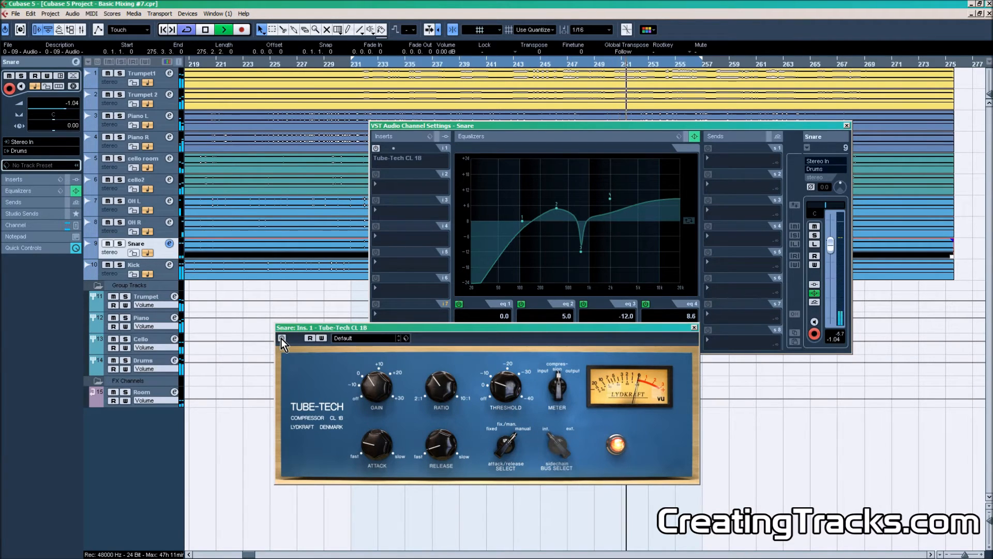
click(281, 338)
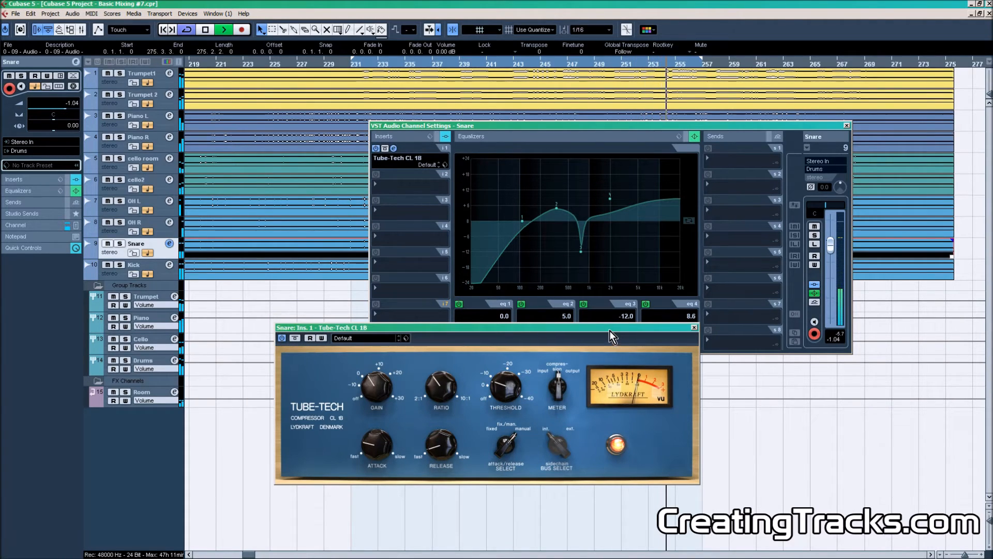
- Check the channel levels in the mixer once more, close the compressor window and stop playback
drag(609, 330, 571, 287)
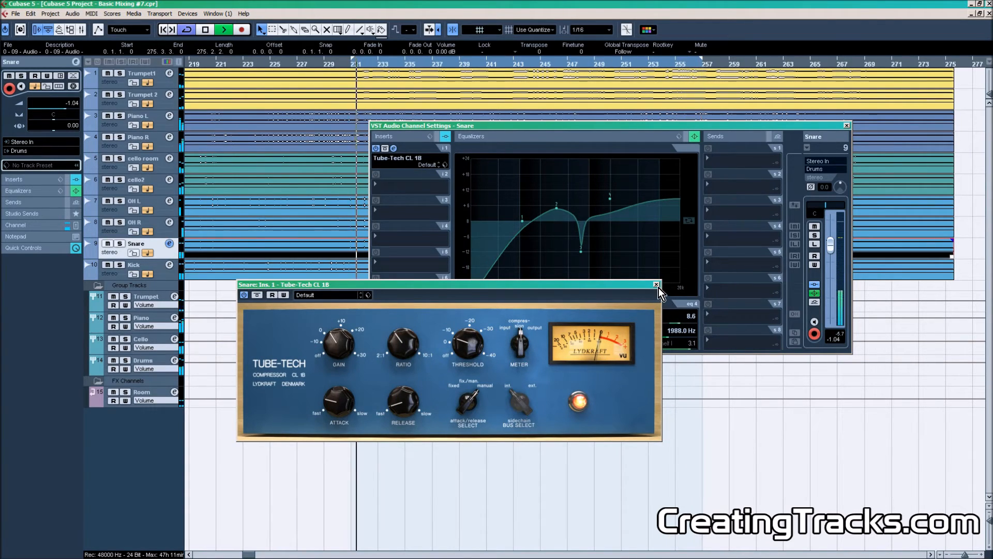
key(F3)
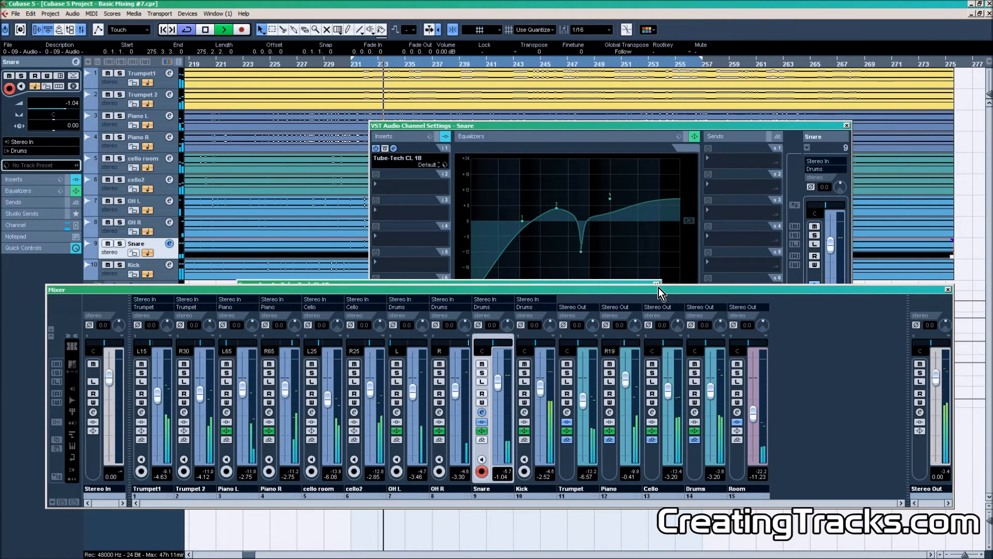
key(F3)
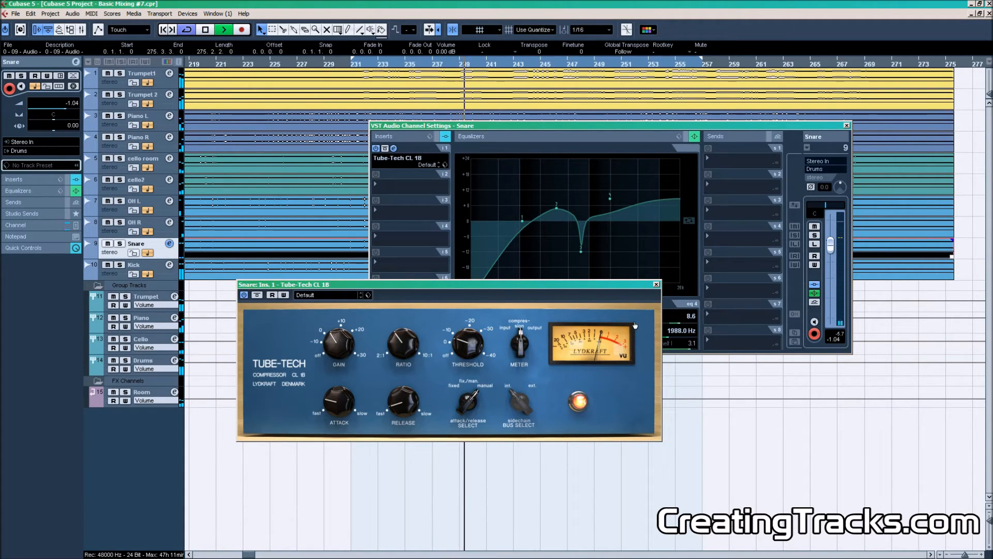
click(656, 284)
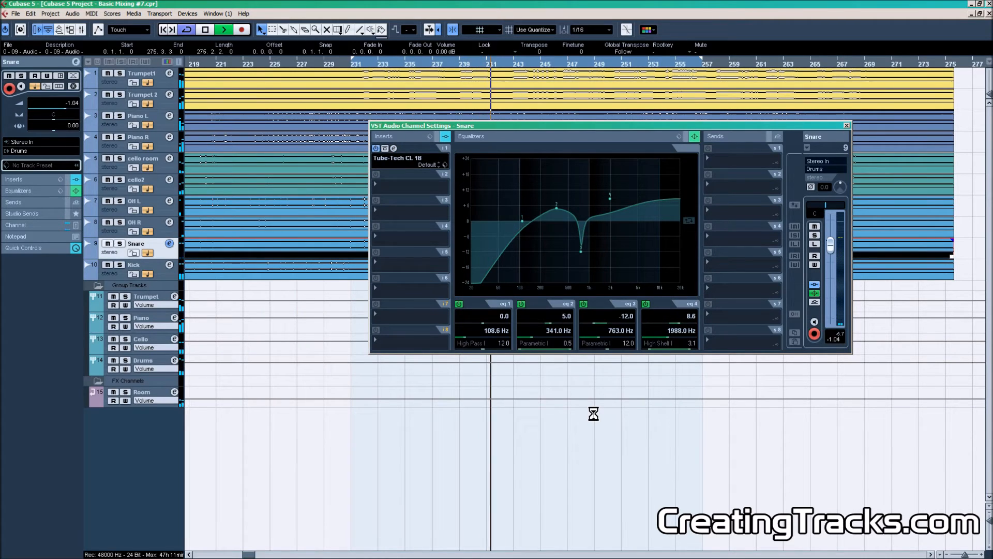
key(space)
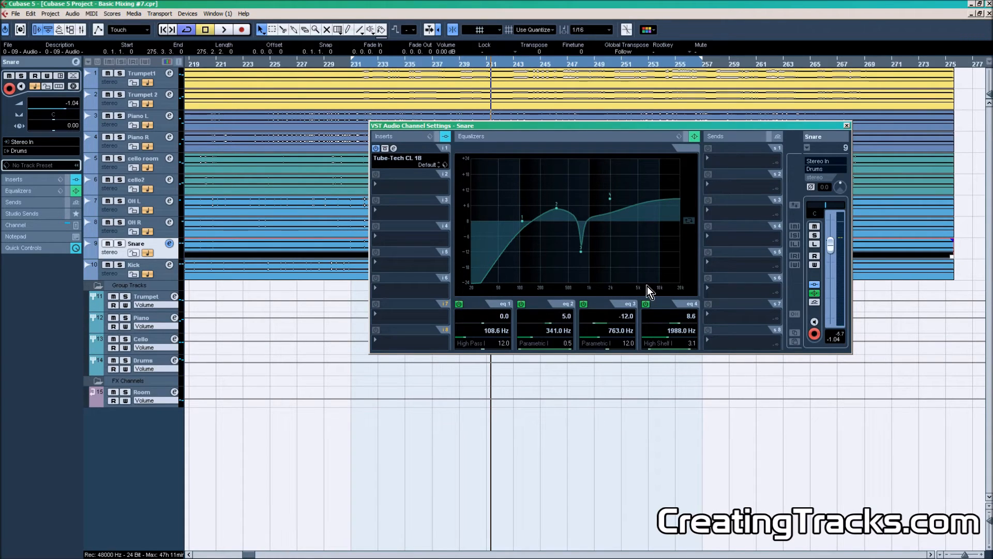
- Reopen the snare compressor, play the snare in solo and slow its attack to just past the middle of the range
click(393, 148)
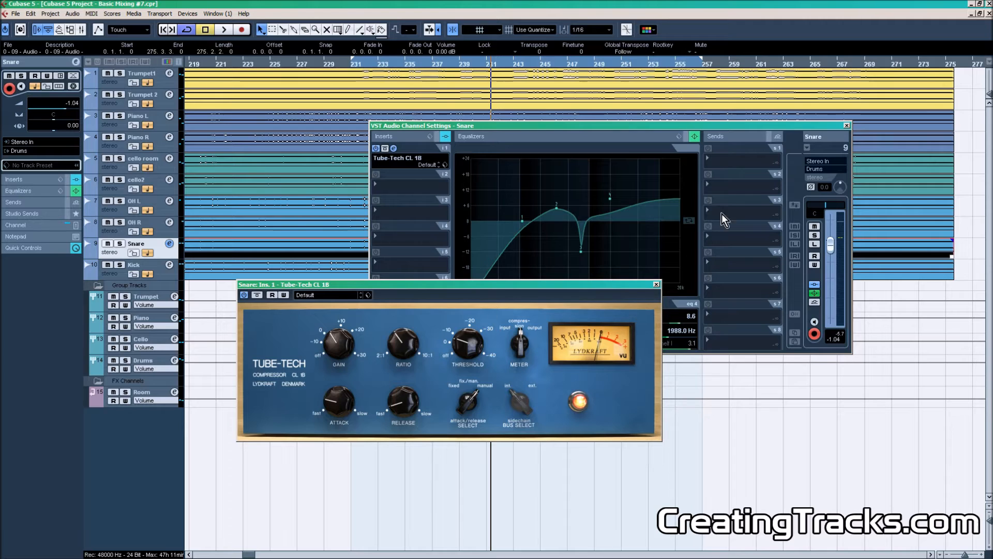
click(816, 236)
key(space)
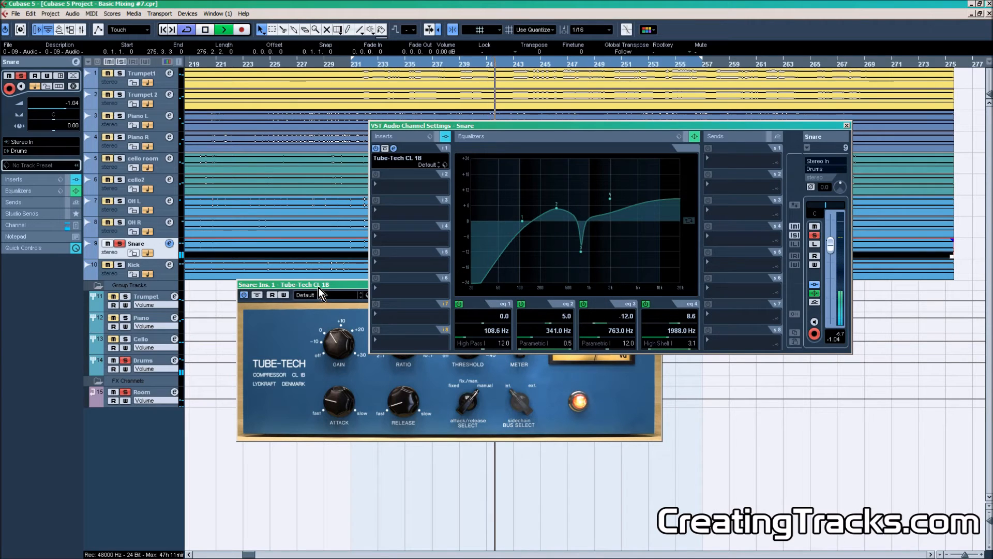
drag(339, 403, 343, 416)
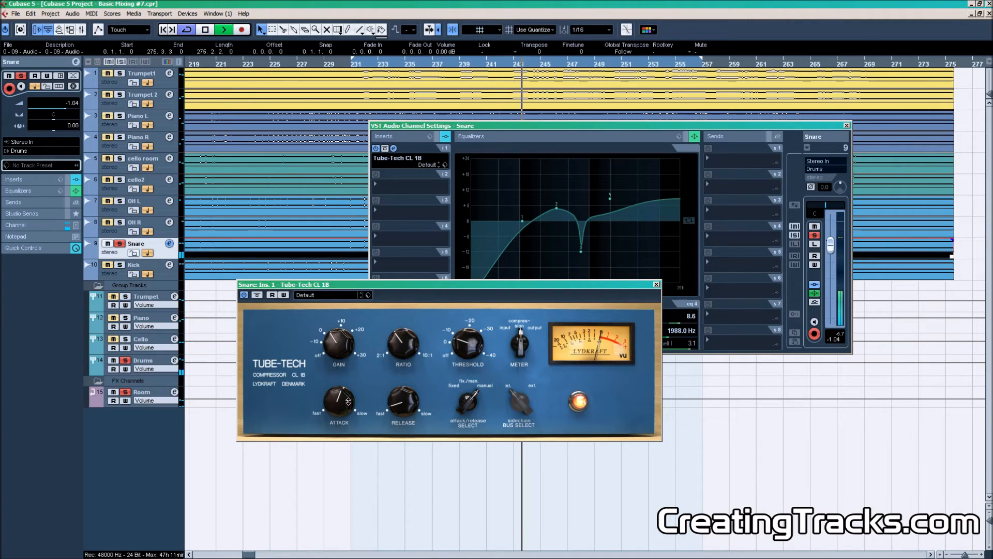
- Compare the soloed snare with the compressor bypassed and engaged, slow the attack a little further and stop playback
click(245, 296)
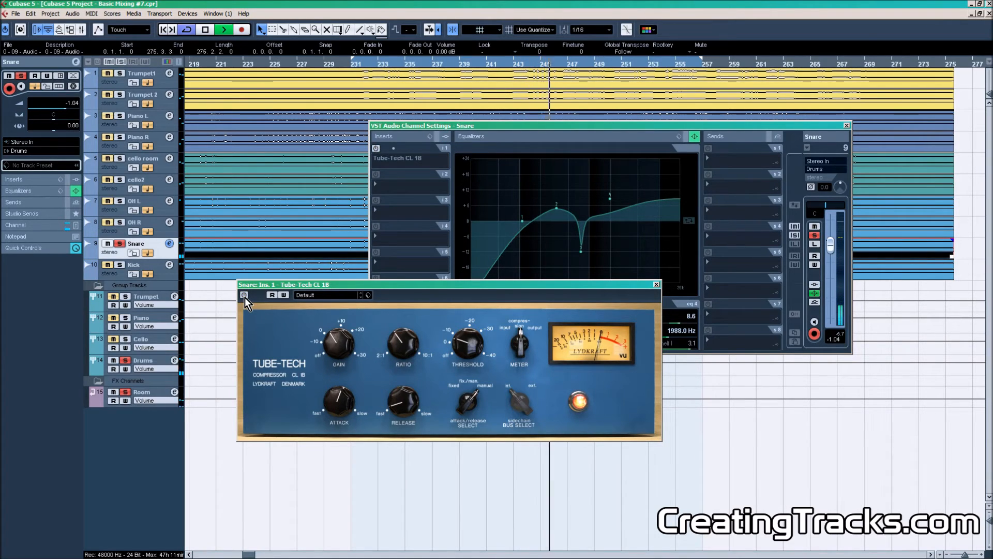
click(244, 296)
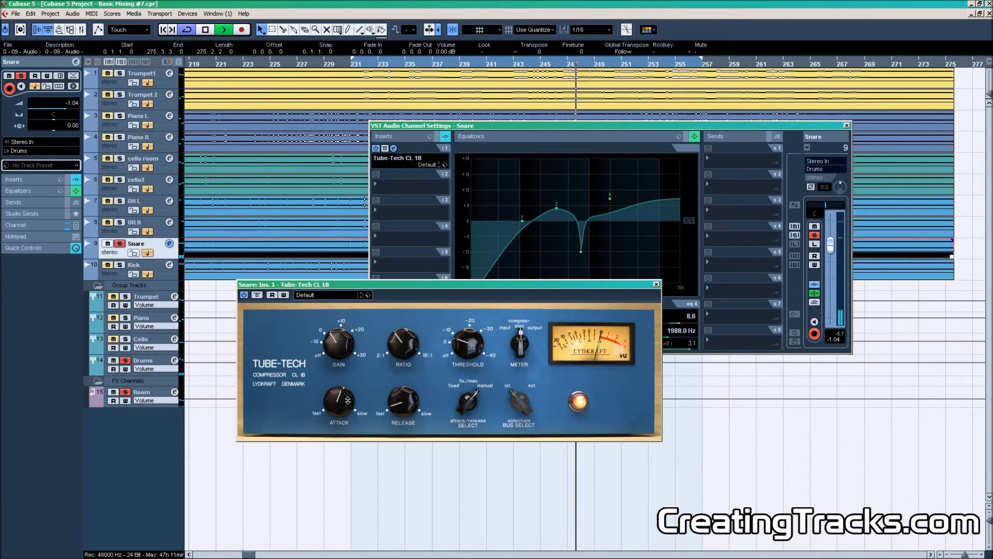
drag(348, 400, 345, 389)
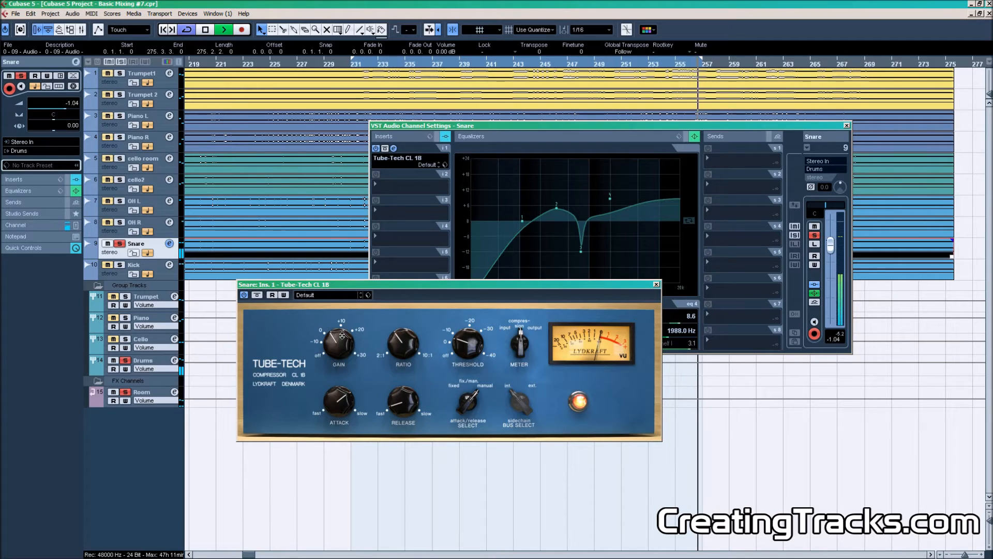
key(space)
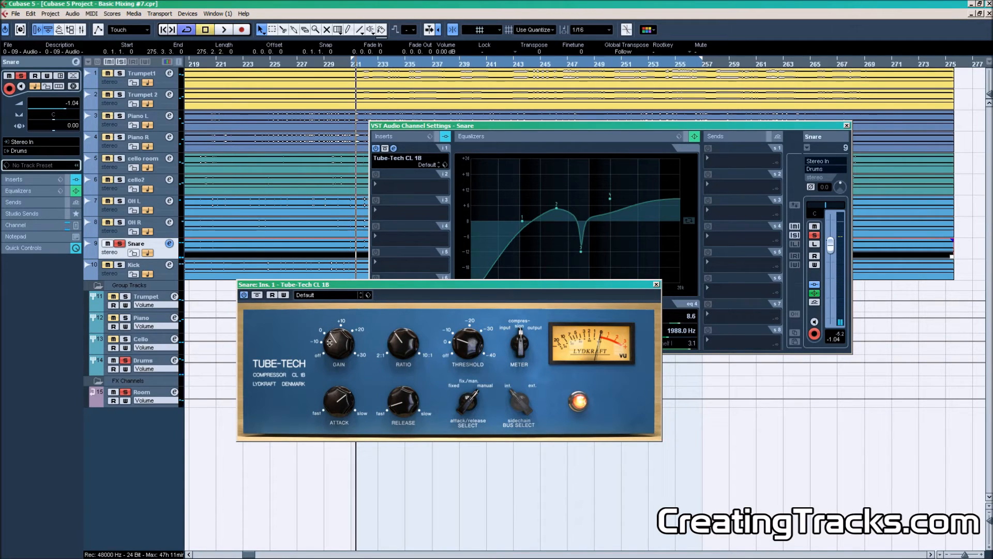
- Close the compressor and channel settings, unsolo the snare, and lower its fader to -1.50 dB while playing the full mix
click(657, 284)
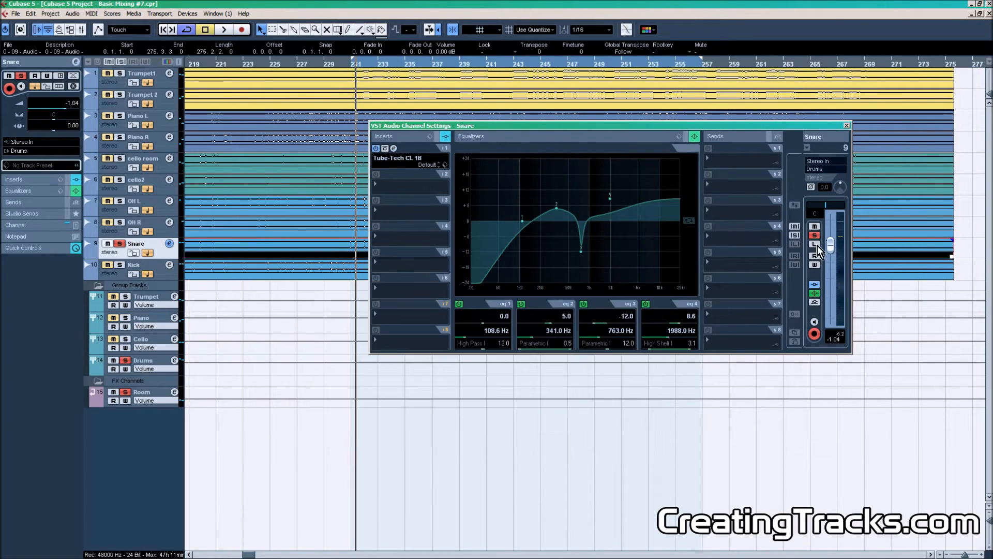
click(847, 126)
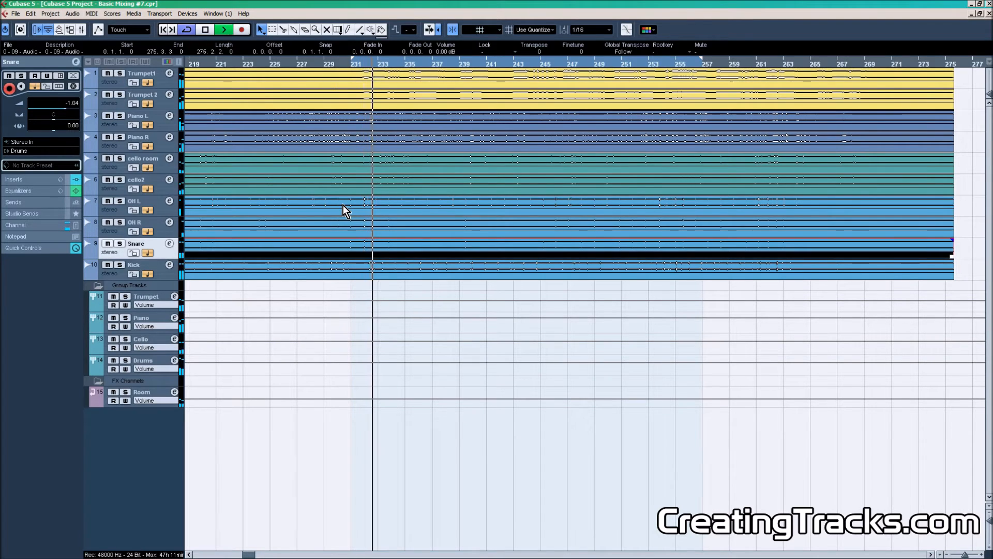
key(F3)
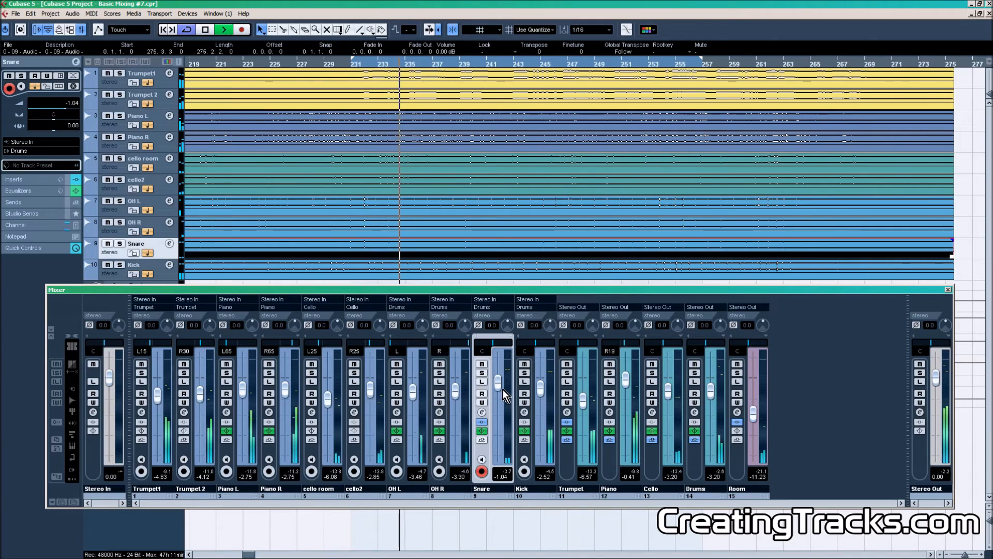
drag(497, 382, 497, 387)
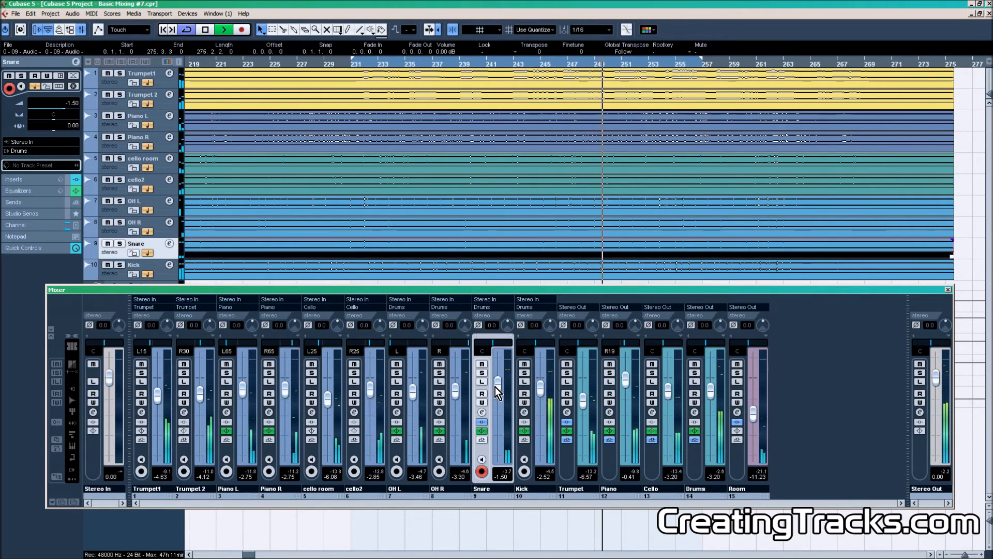
key(space)
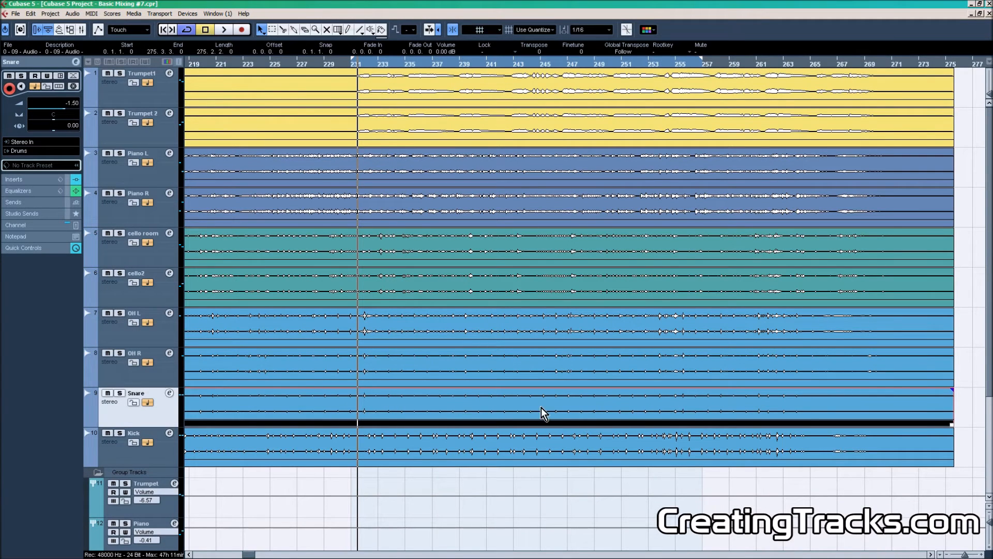
- Select the cello room and cello2 clips, solo the Cello group and play the passage
click(383, 255)
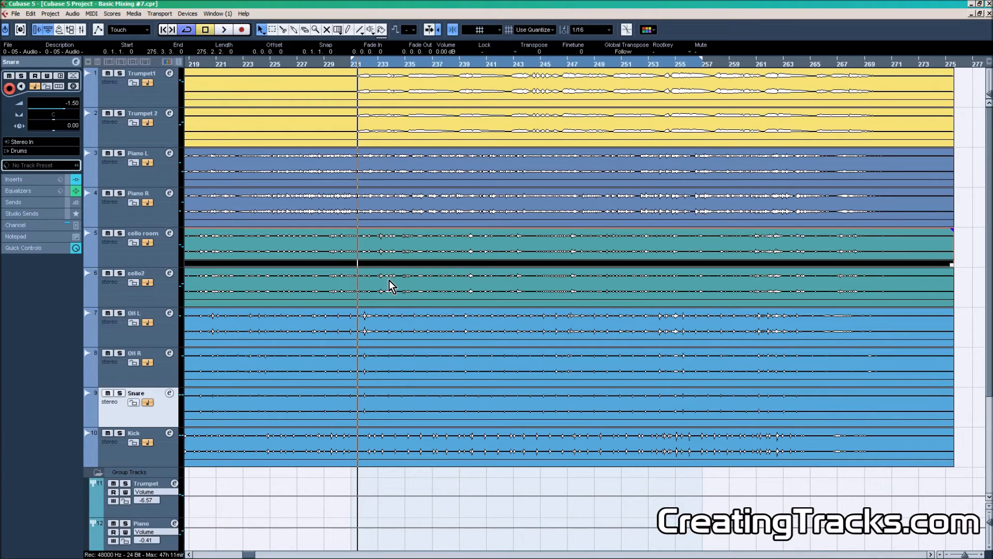
shift+click(389, 280)
scroll(234, 414, down, 3)
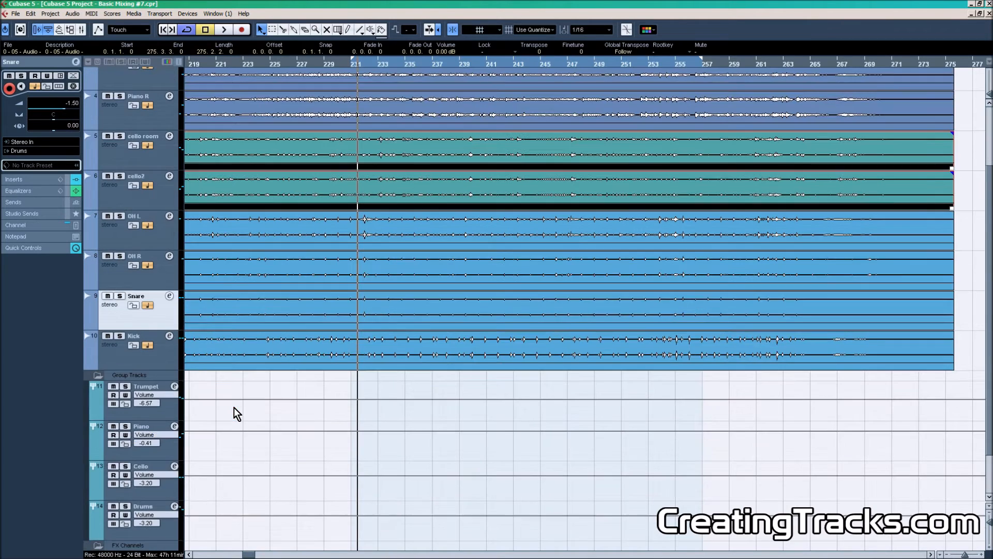
click(125, 466)
key(space)
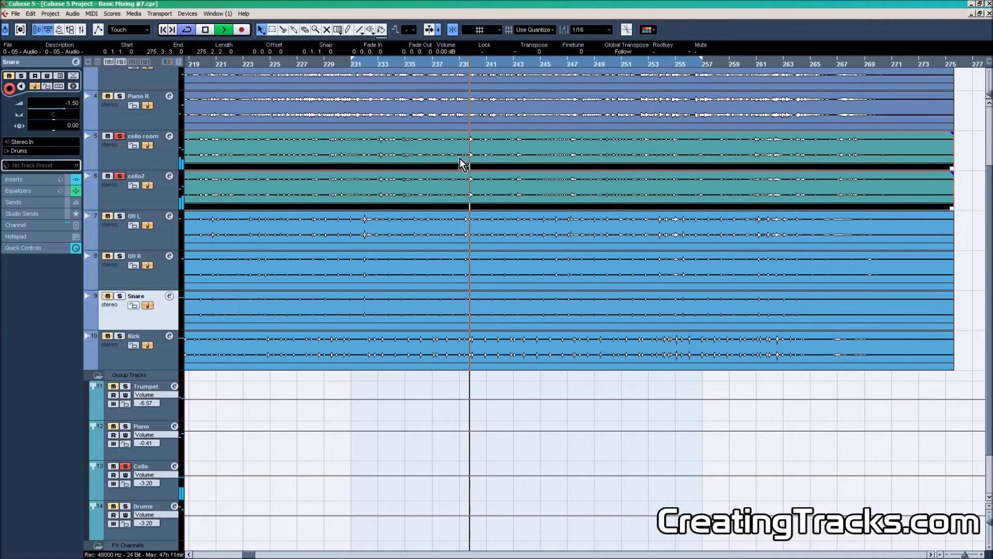
key(space)
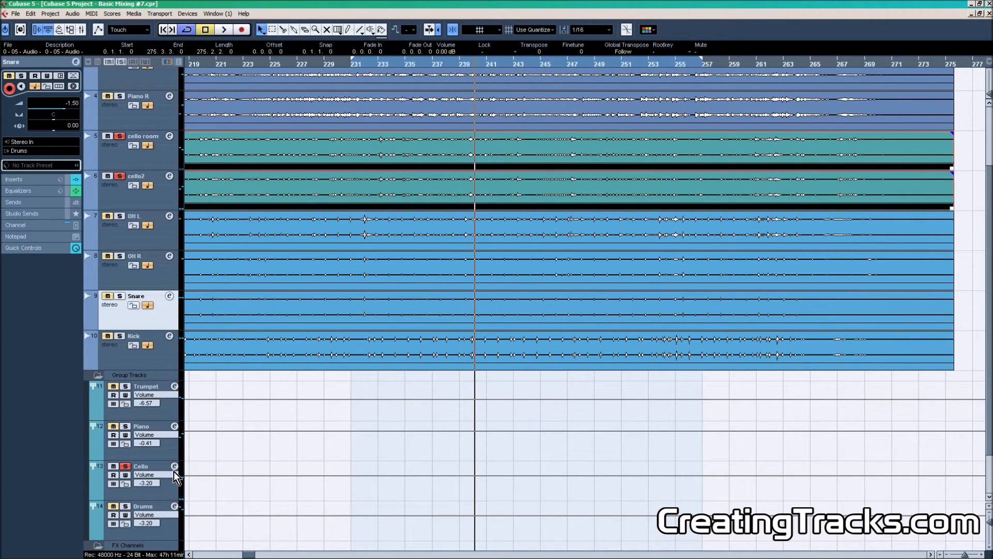
- On the Cello group channel, set the EQ 1 gain to 3.3 and EQ 2 gain to -9.0, and insert the Tube-Tech CL 1B compressor
click(174, 467)
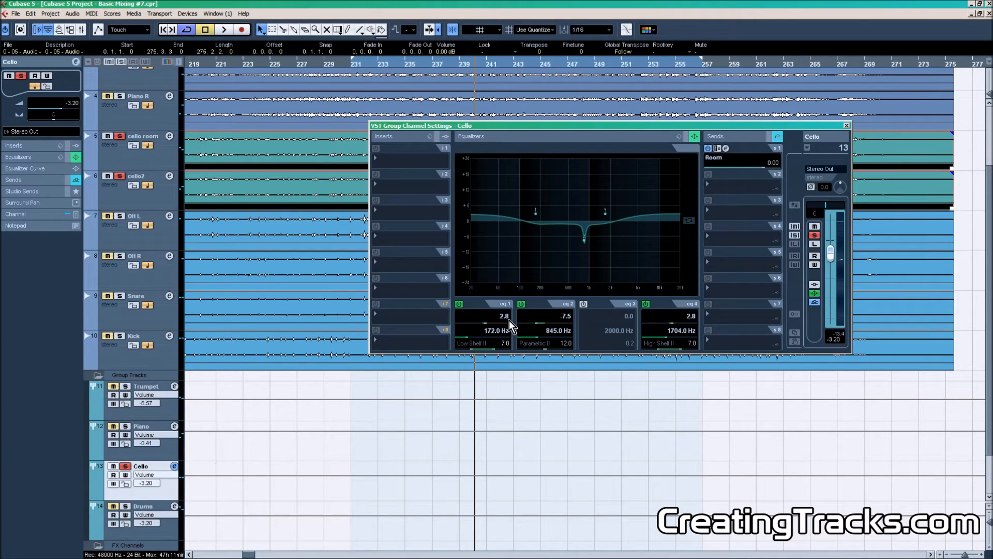
scroll(509, 321, up, 2)
click(414, 162)
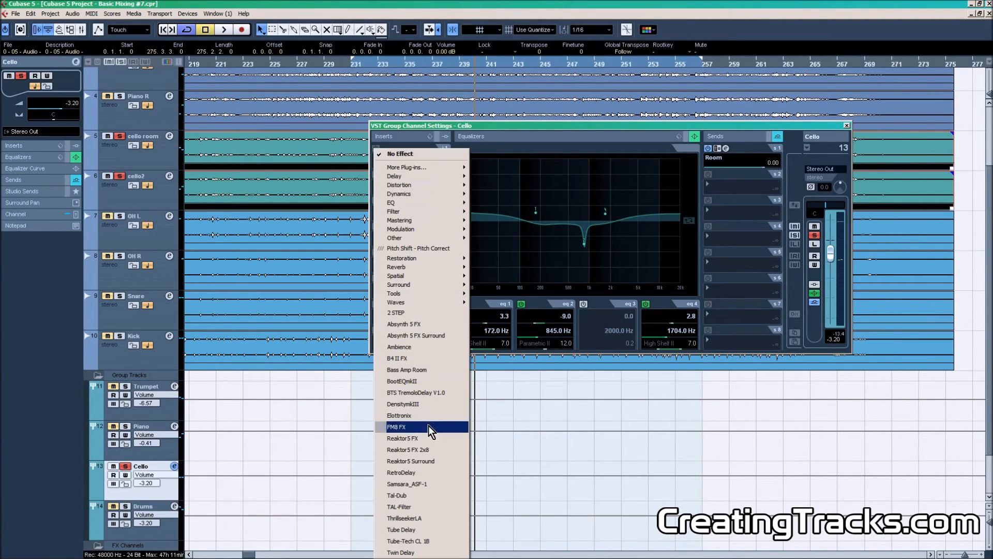
click(425, 541)
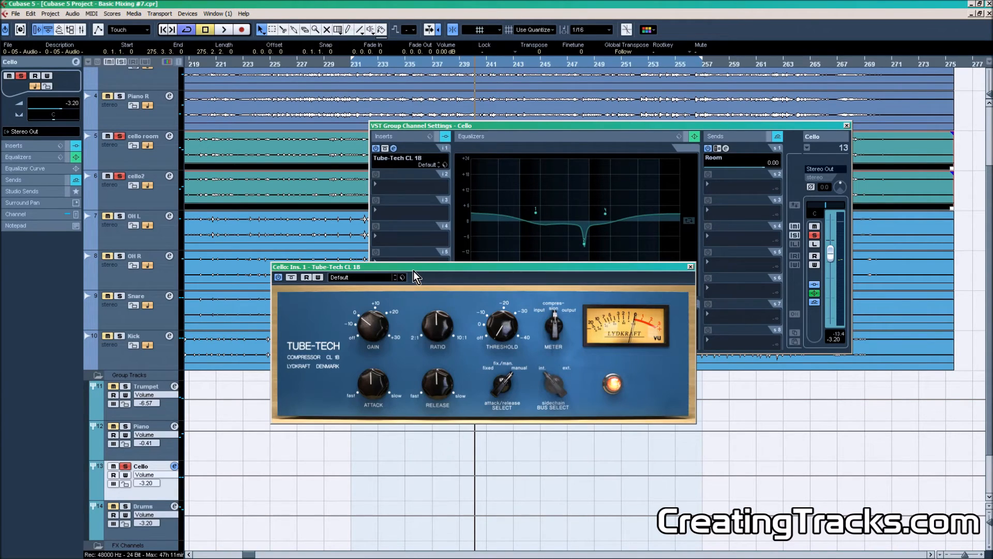
drag(412, 269, 475, 230)
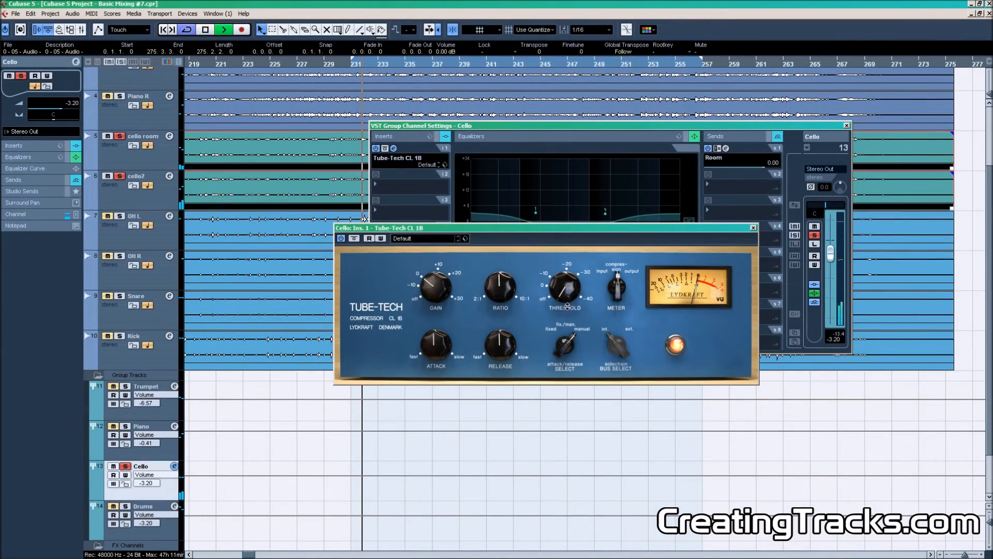
- Play the soloed cello, adjust the compressor's threshold and lower its ratio while comparing the sound bypassed and engaged
drag(559, 316, 556, 277)
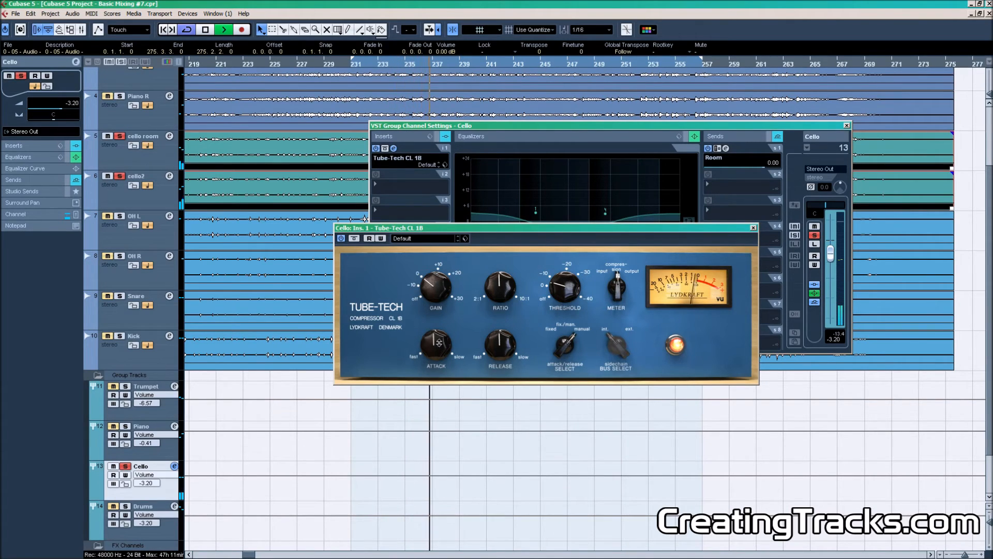
drag(509, 293, 497, 299)
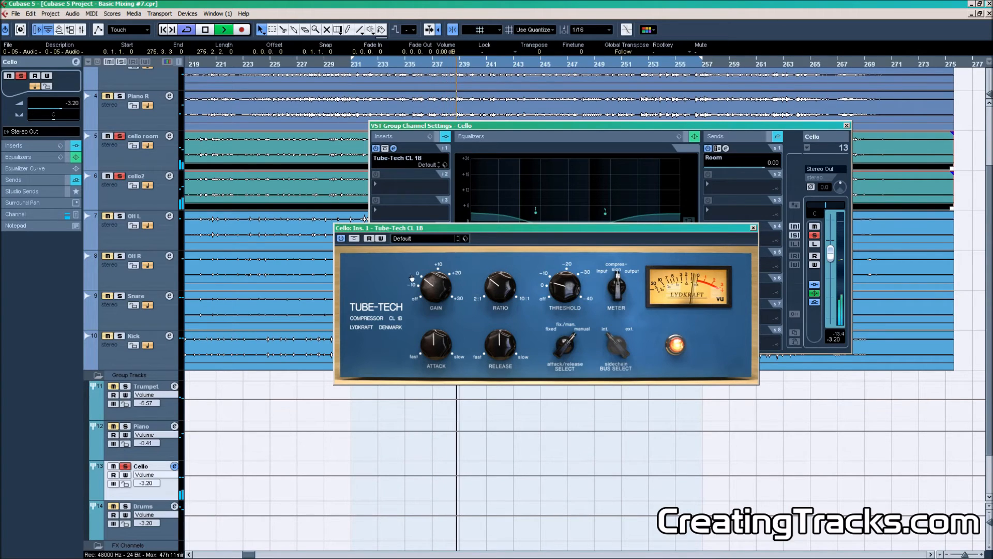
click(341, 238)
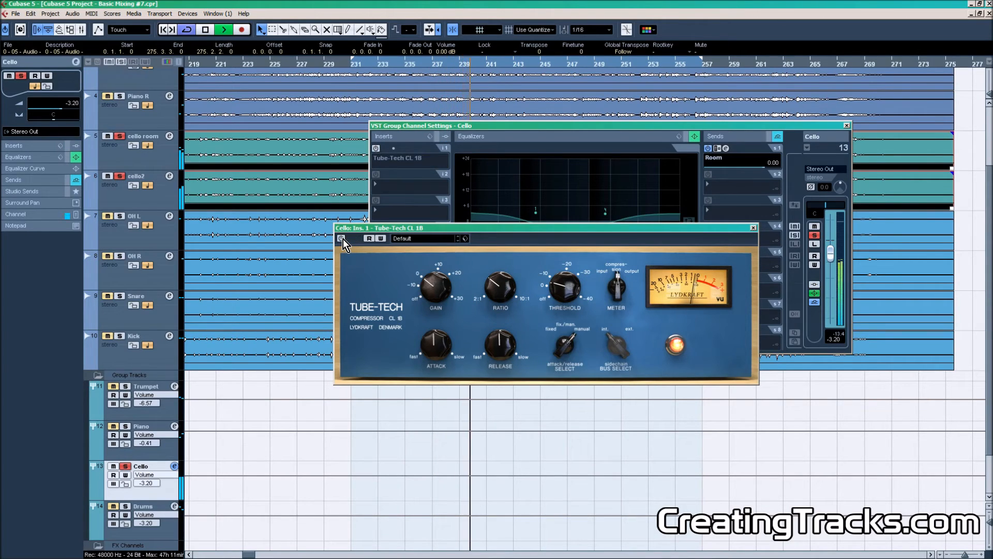
click(461, 64)
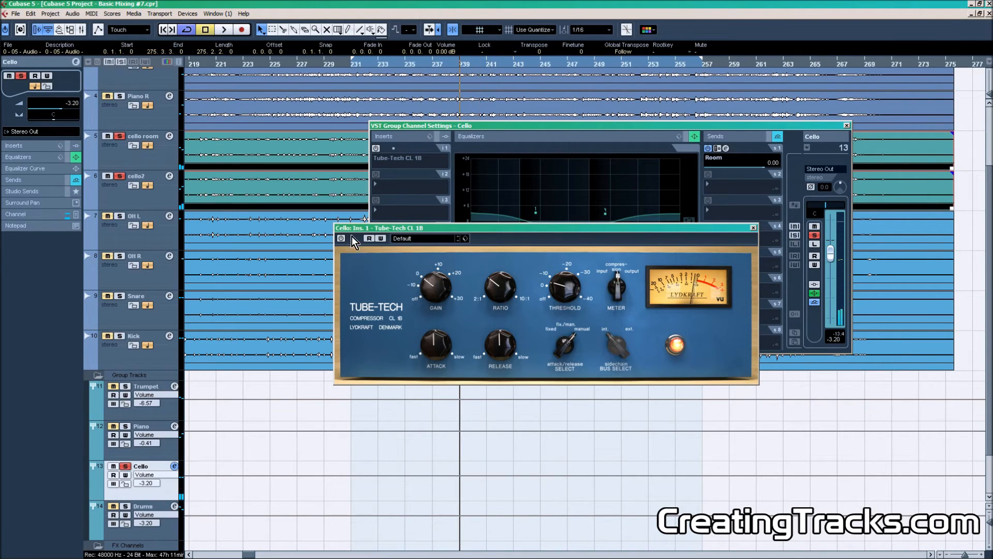
click(341, 239)
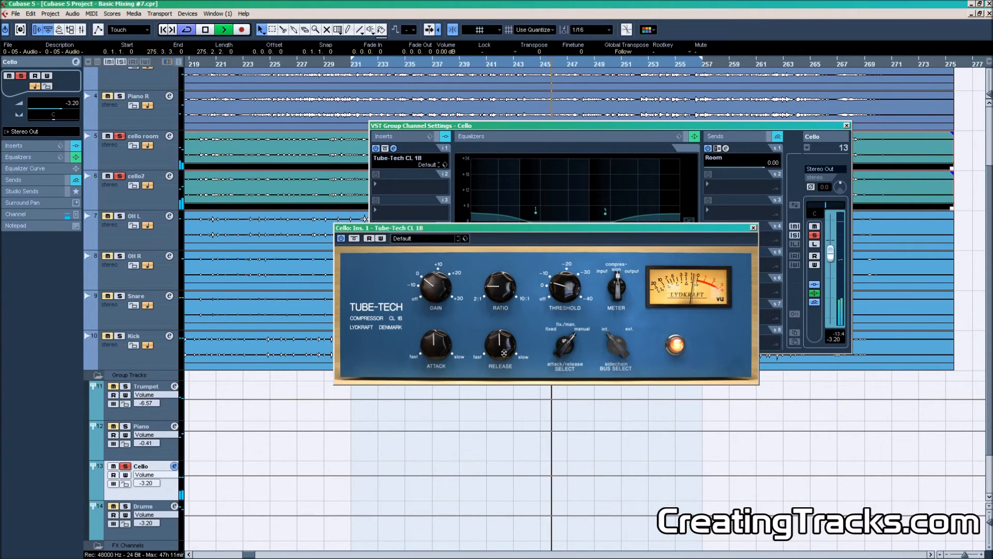
- Shorten the cello compressor's release and attack, and compare the soloed cello with the compressor bypassed and engaged
drag(504, 354, 498, 370)
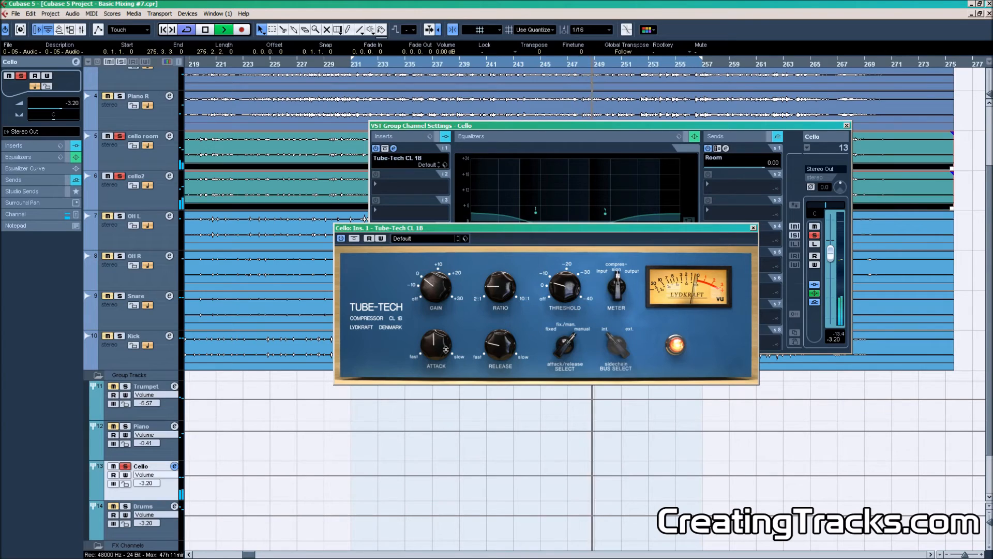
drag(446, 349, 442, 359)
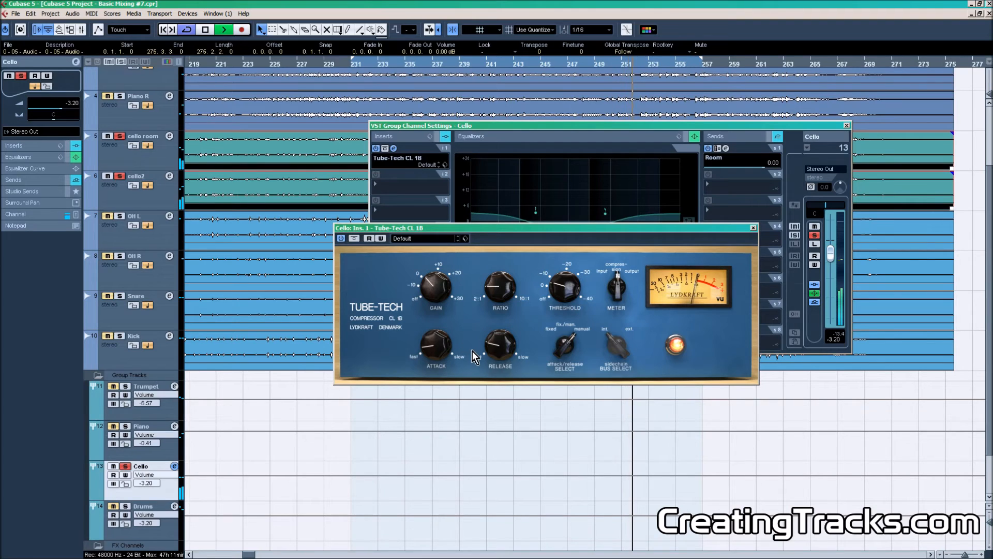
click(340, 239)
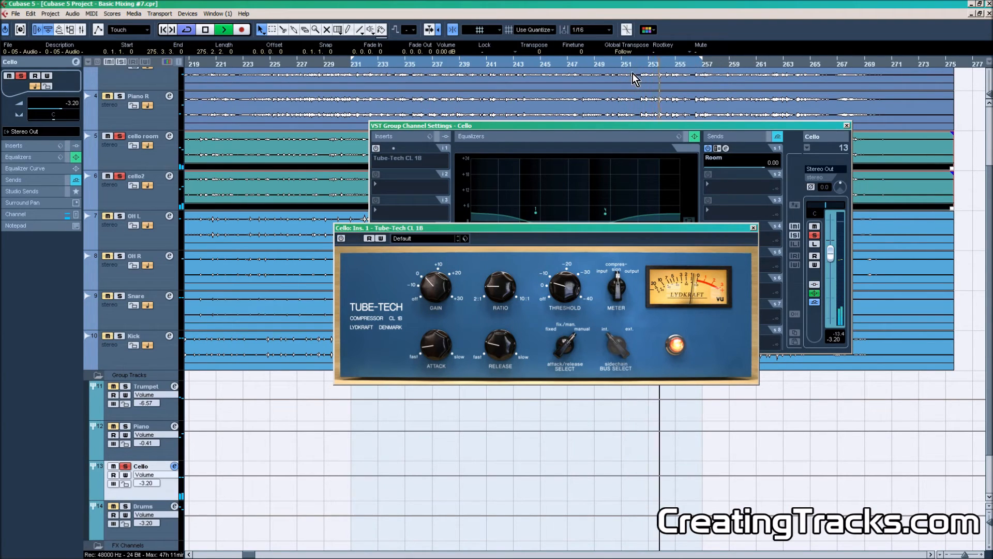
click(343, 238)
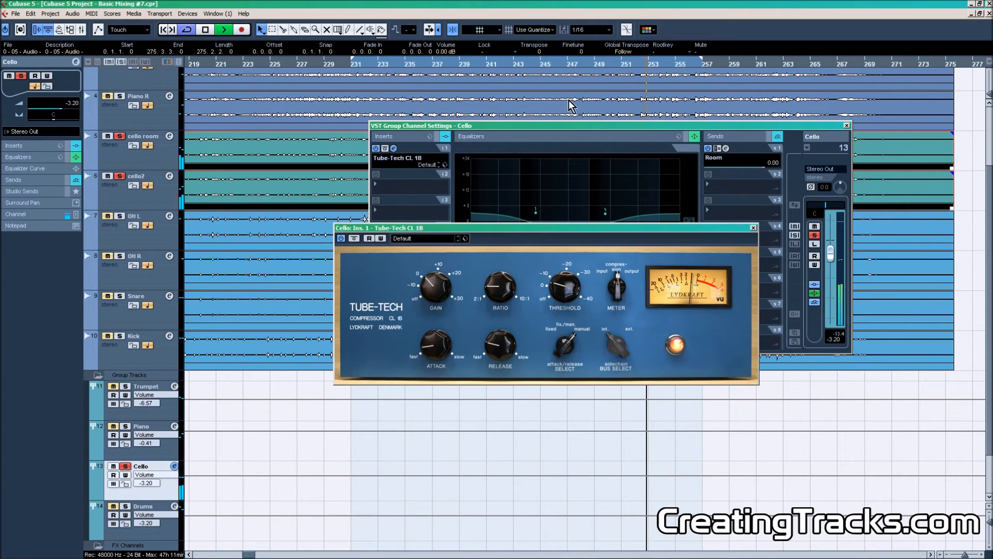
click(342, 240)
key(space)
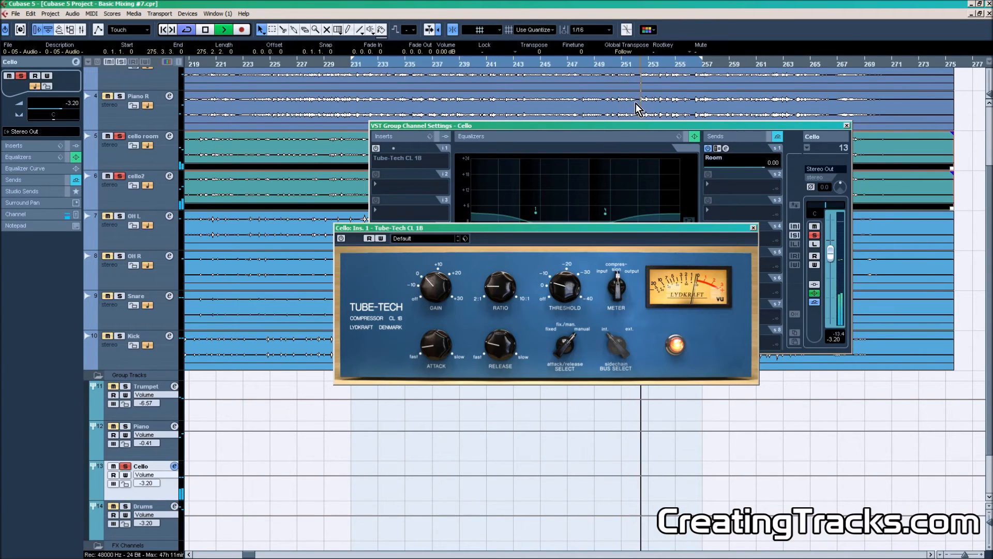
click(618, 65)
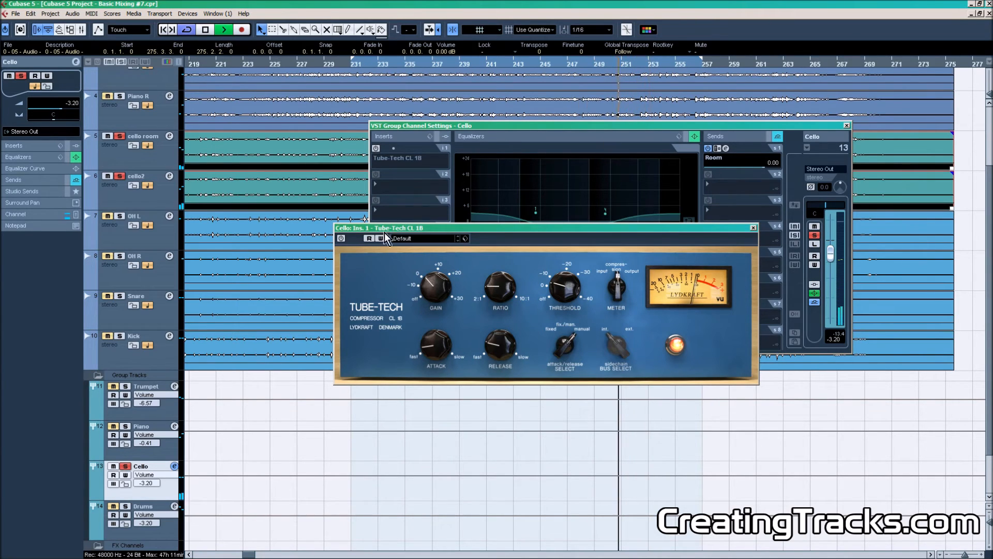
click(341, 240)
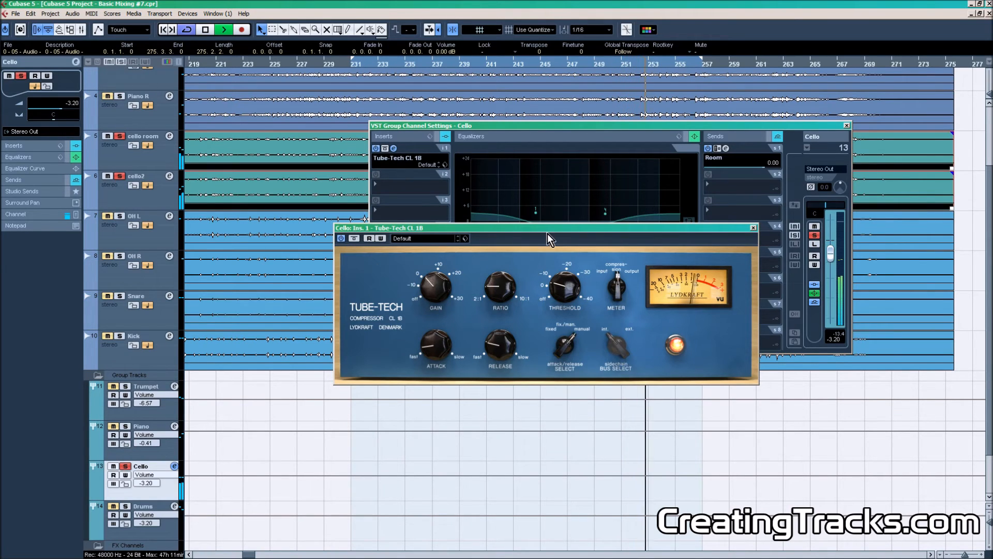
- Close the cello compressor window, return the stopped playhead to the loop start and unsolo the Cello group
drag(548, 227, 539, 200)
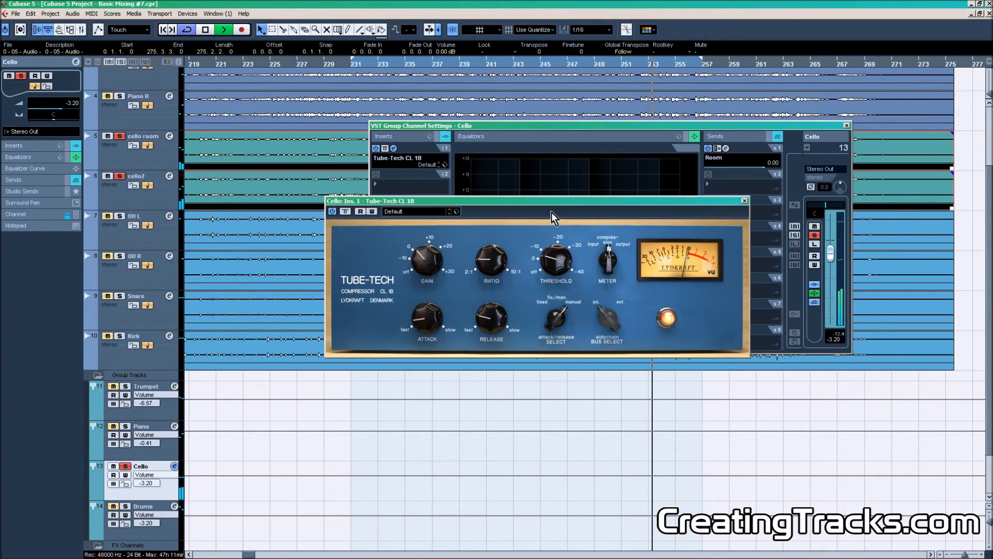
click(744, 202)
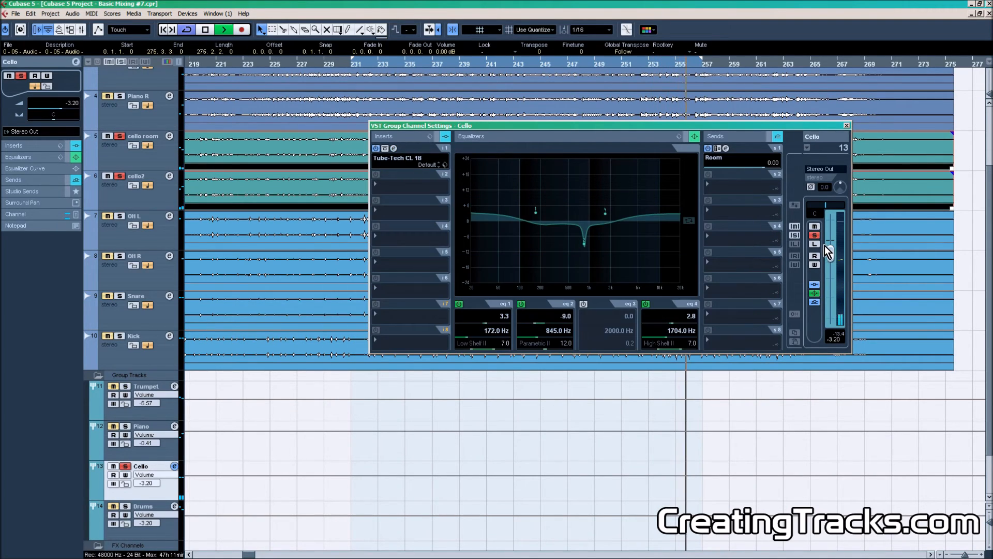
key(space)
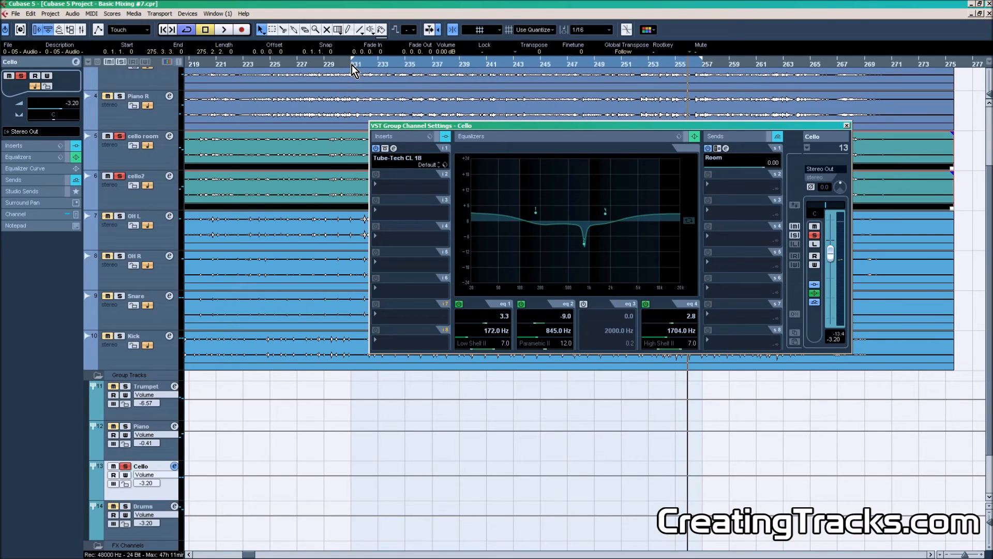
click(352, 64)
click(815, 236)
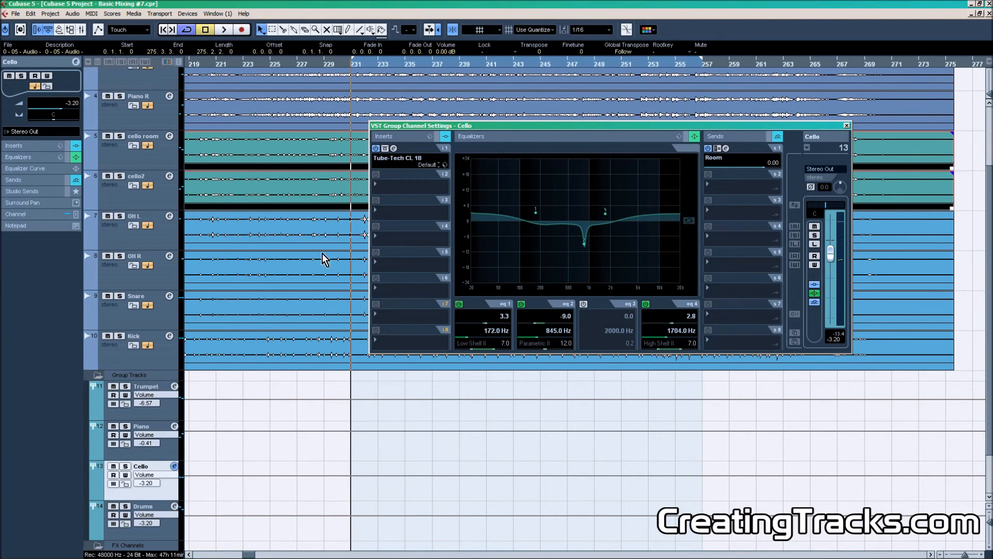
- Reopen the cello compressor, play the full mix and check the channel levels in the mixer
click(394, 149)
key(space)
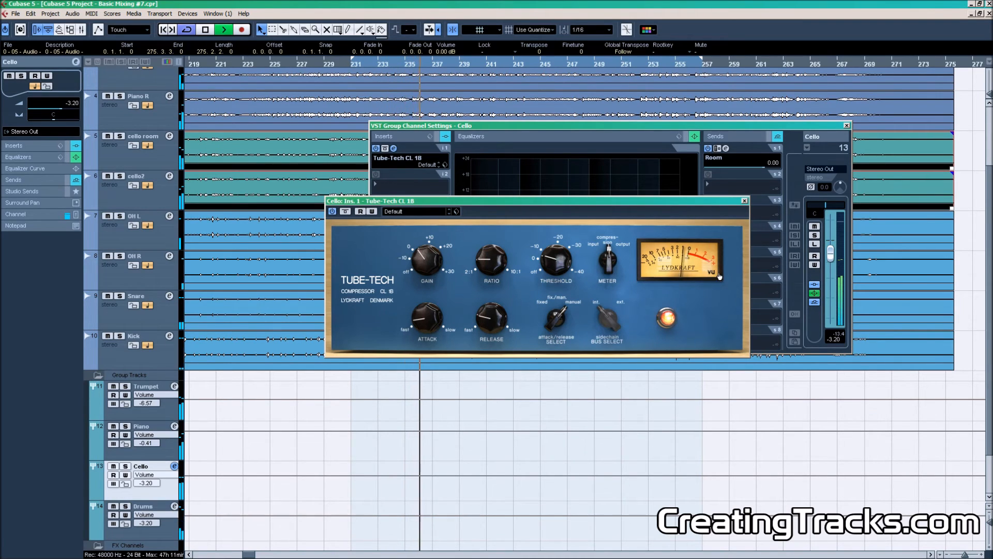
key(F3)
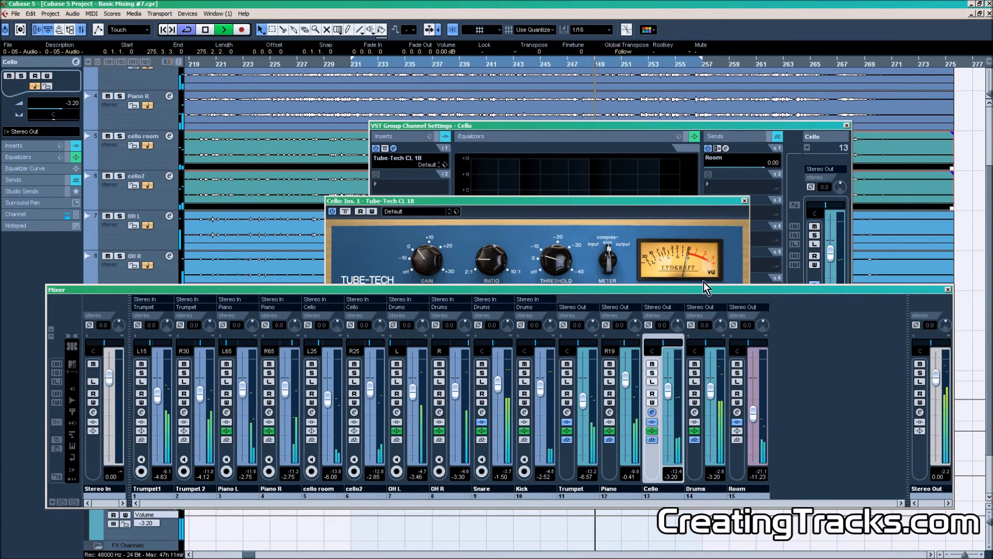
key(F3)
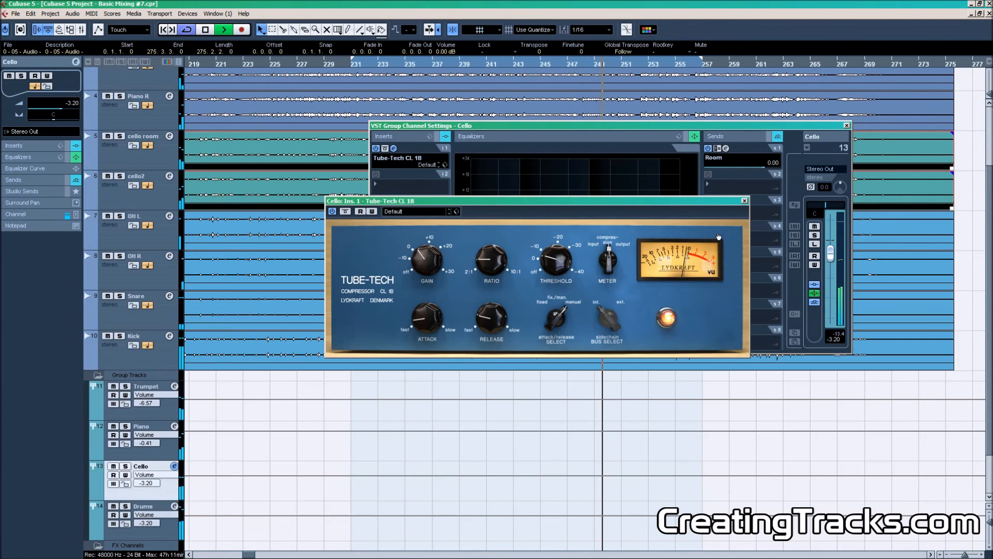
- Stop playback, close the compressor and Cello channel settings, and return the playhead to the loop start
key(space)
click(745, 202)
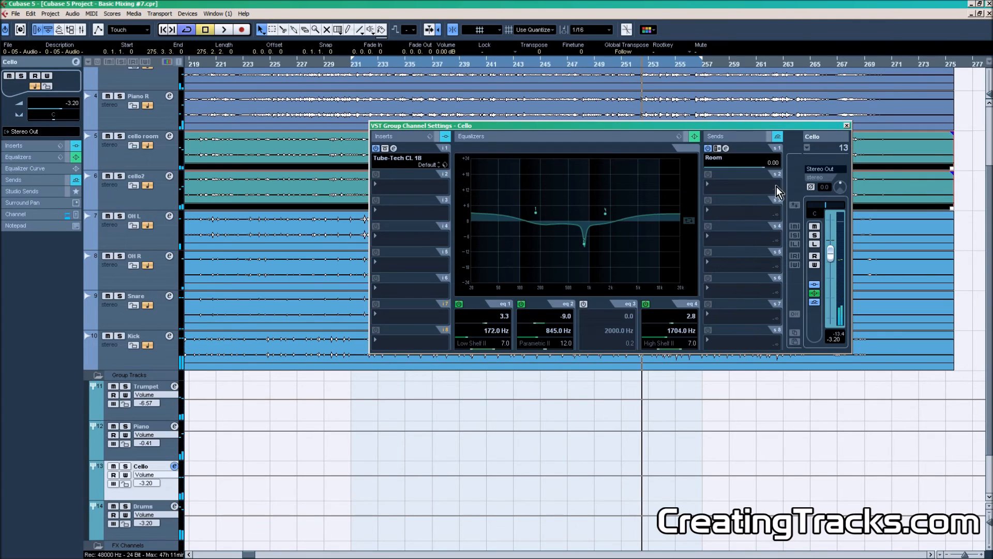
click(847, 126)
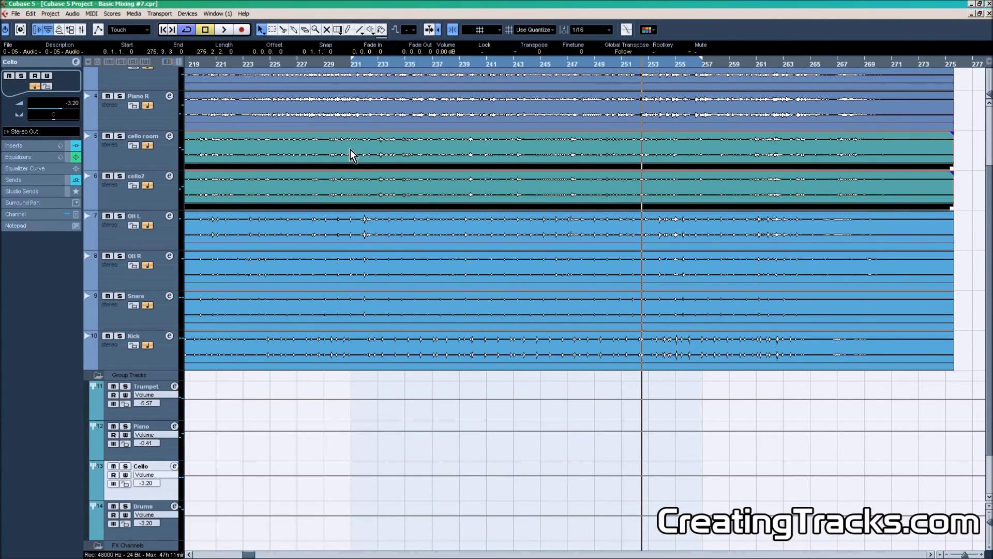
scroll(431, 198, up, 3)
click(352, 64)
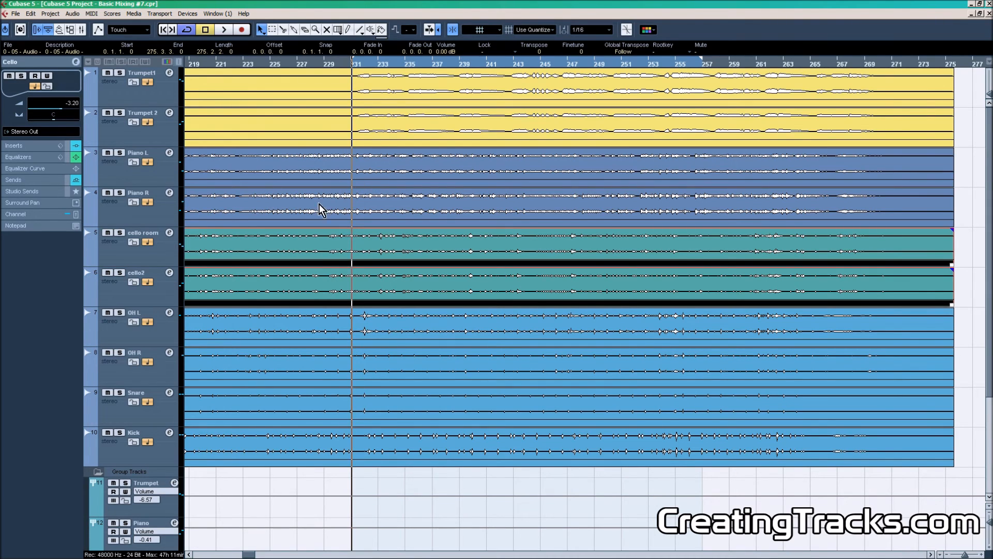
- Select the Trumpet1 and Trumpet 2 tracks together with their audio clips
click(161, 88)
shift+click(163, 135)
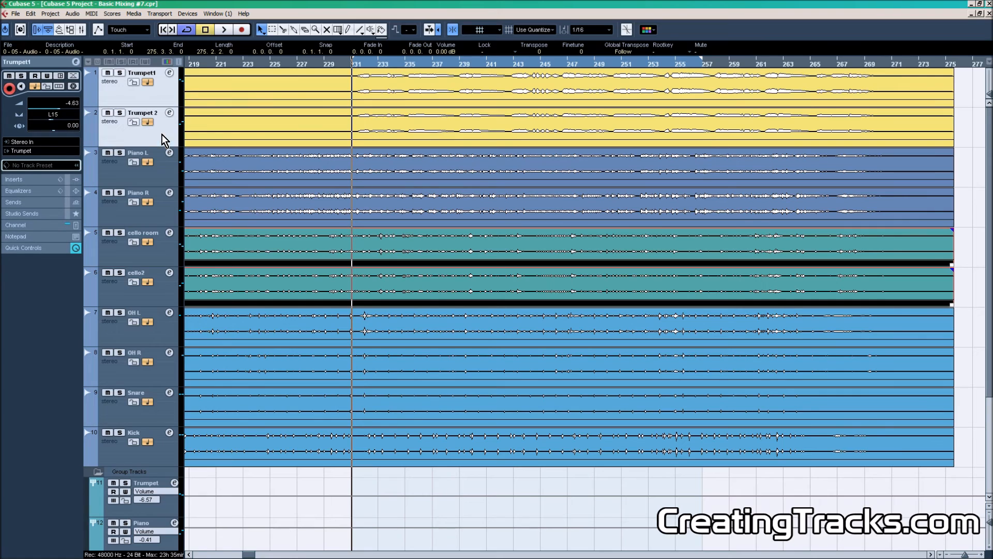
click(266, 96)
shift+click(265, 124)
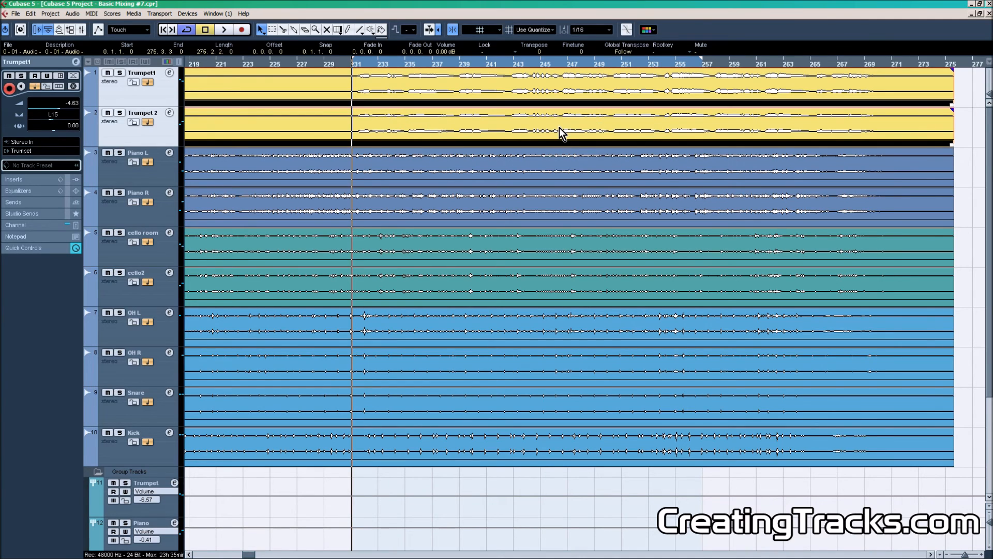
- Select the Piano L and Piano R clips together
click(474, 162)
click(483, 208)
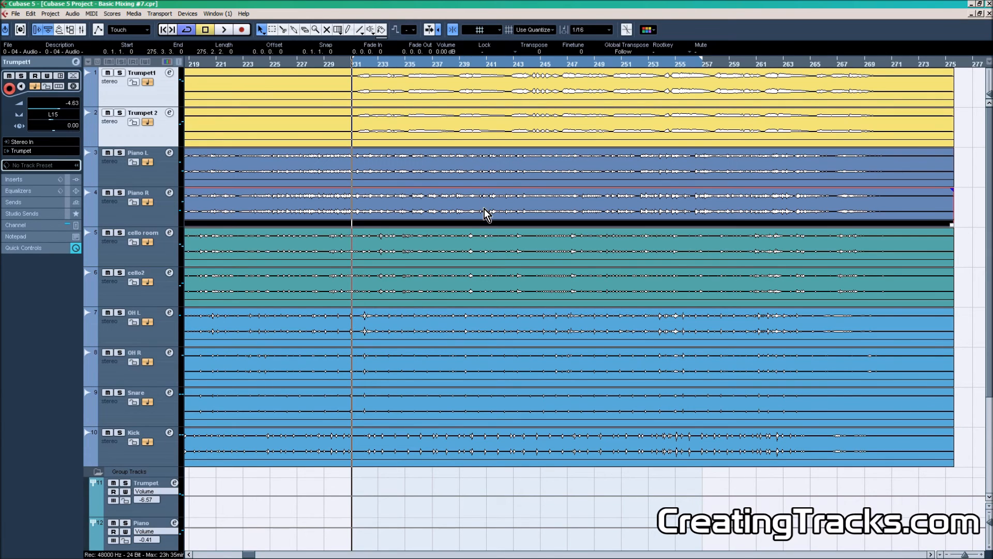
shift+click(476, 177)
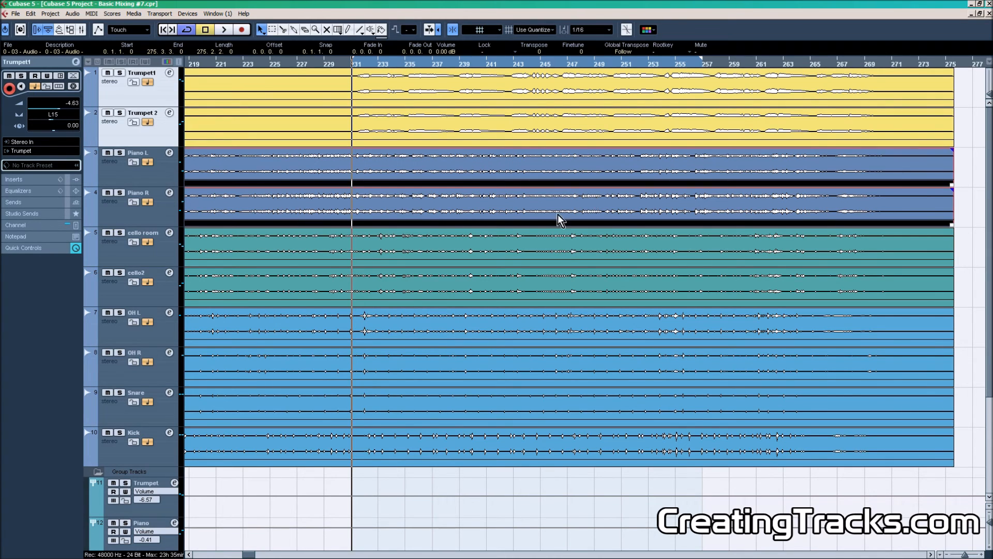
scroll(545, 239, down, 3)
scroll(393, 147, up, 3)
scroll(389, 189, down, 3)
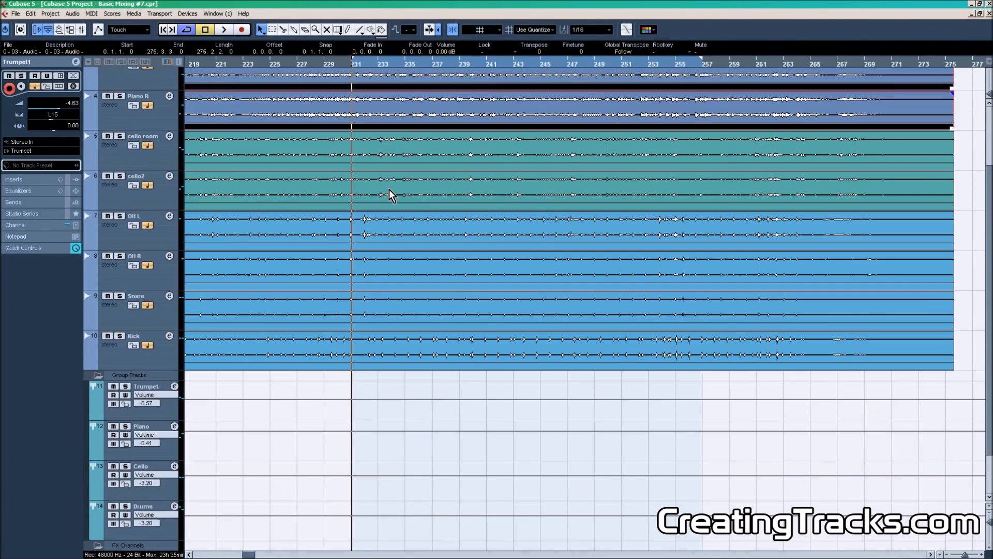
- Select the OH L and OH R clips together and review the OH L channel's equalizer settings
key(Down)
key(Down)
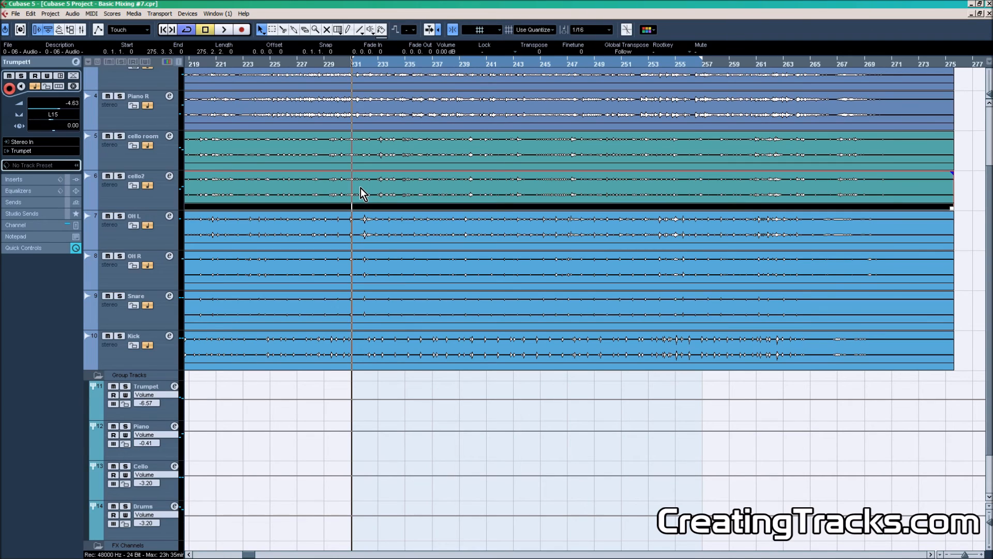
click(398, 222)
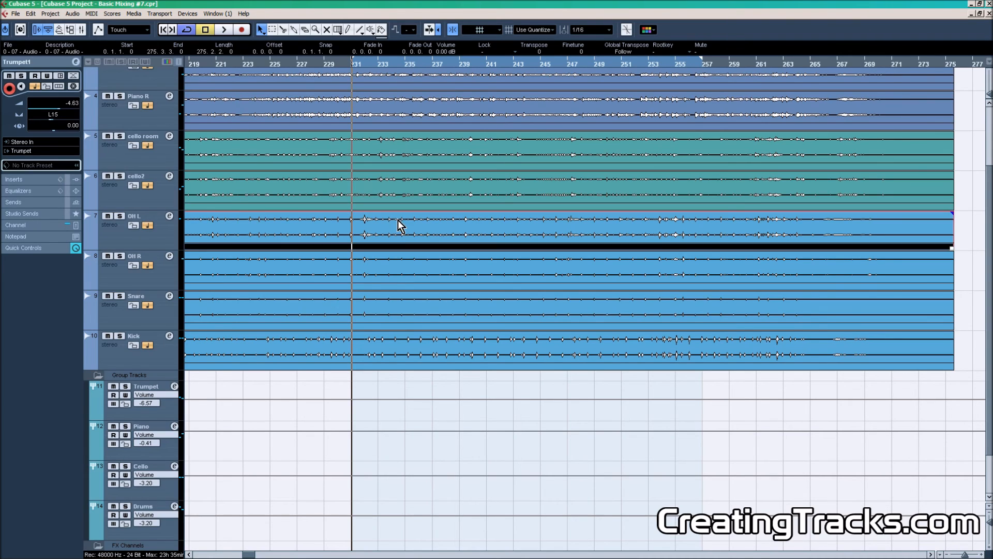
shift+click(396, 272)
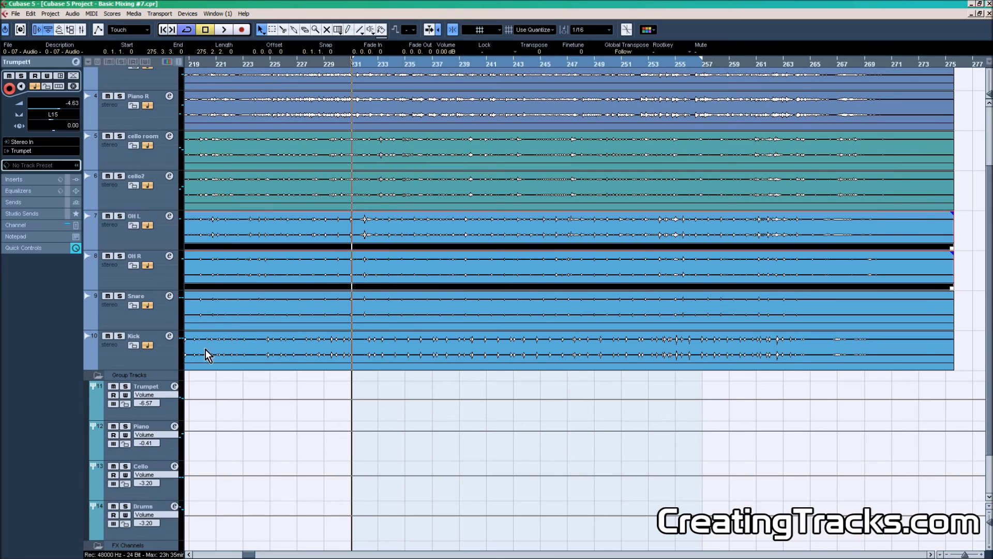
click(171, 217)
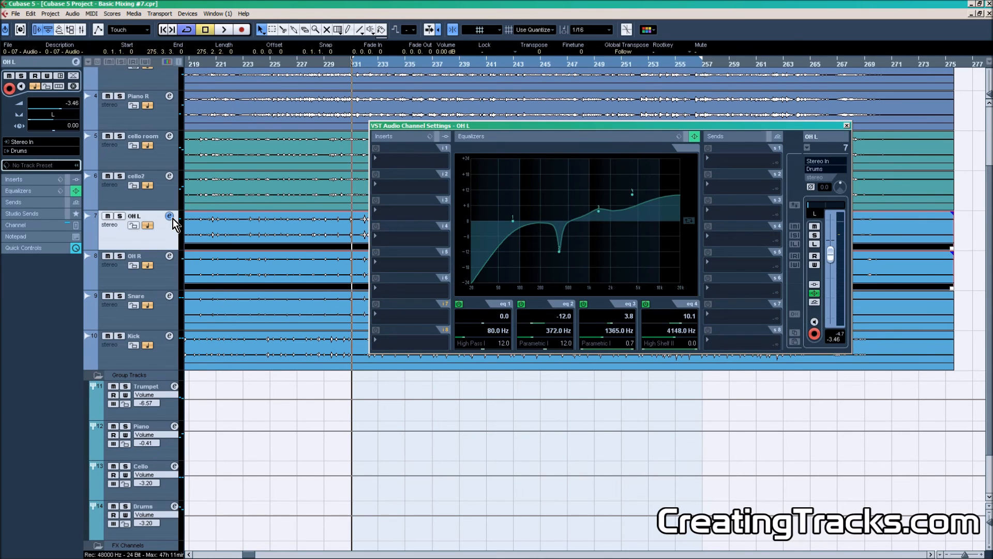
click(173, 218)
- Select the Snare clip and the Kick track, and review the Kick channel's equalizer settings
click(244, 324)
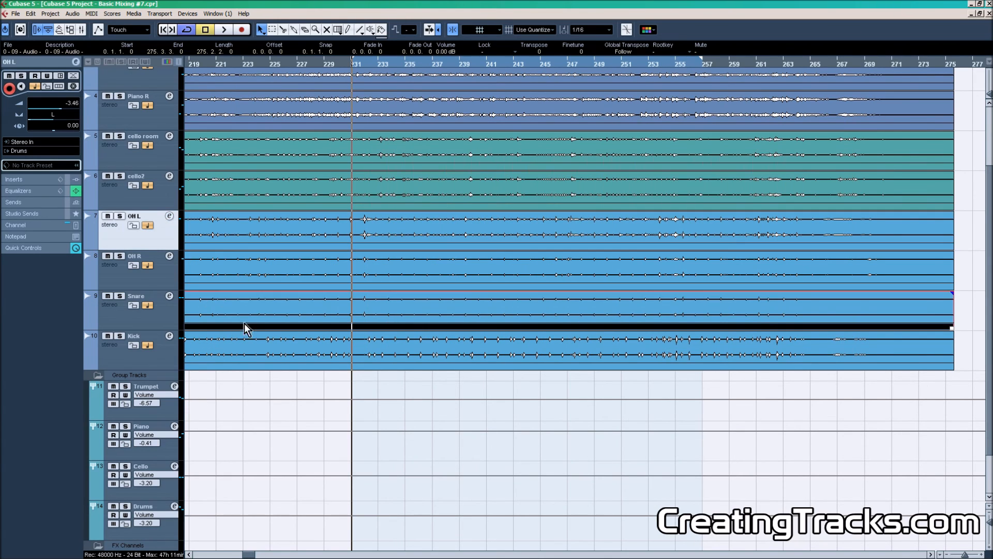
click(165, 347)
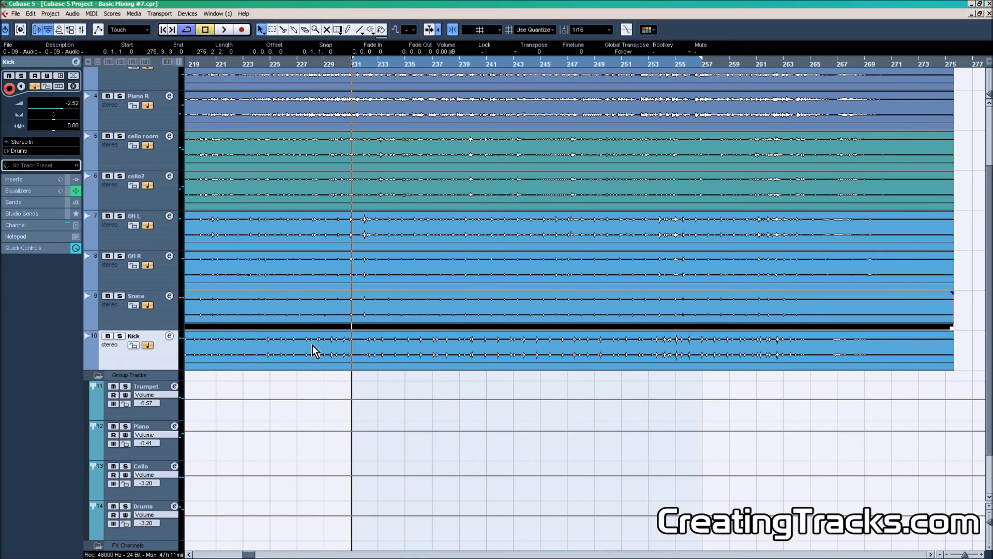
click(169, 335)
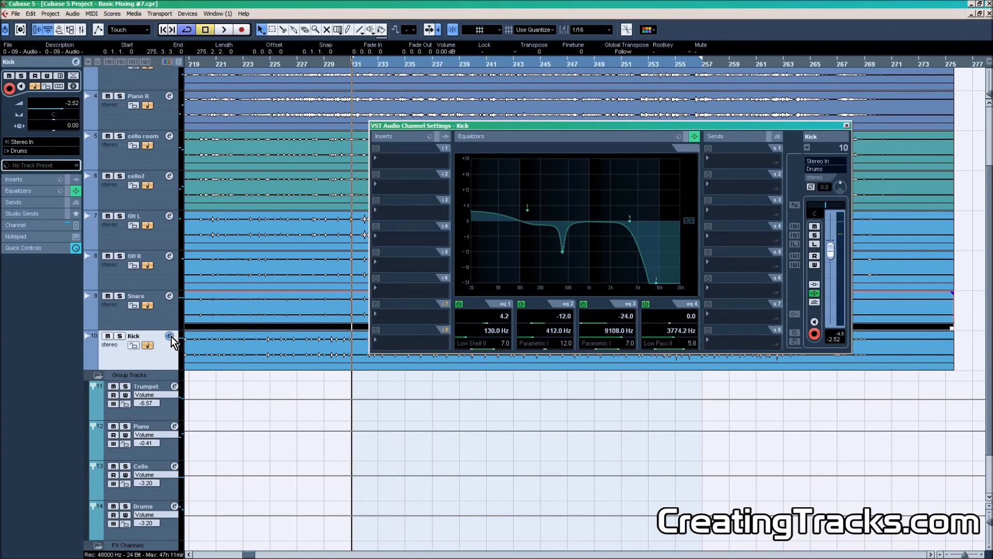
click(171, 336)
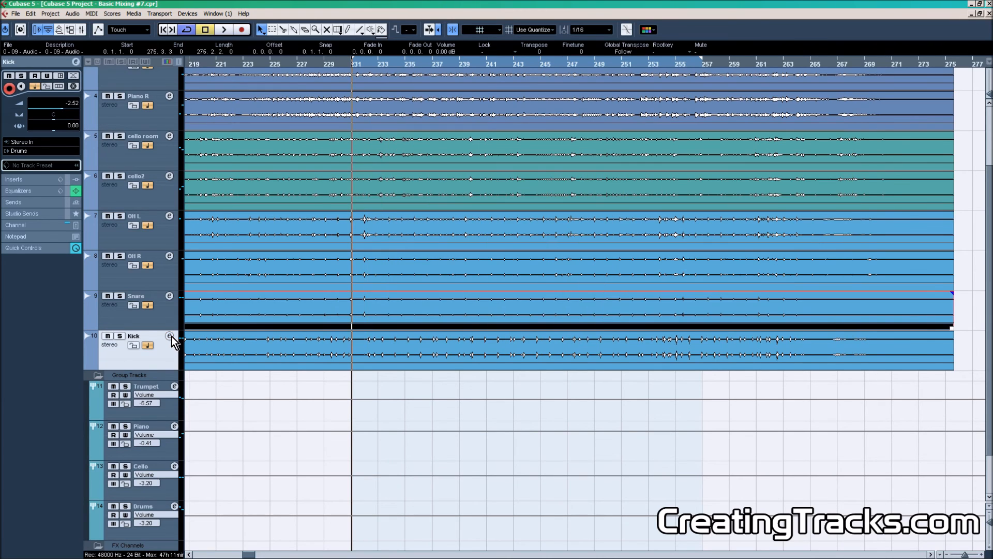
- Review the Drums group channel's equalizer and send settings, closing them again
scroll(196, 441, down, 3)
click(174, 443)
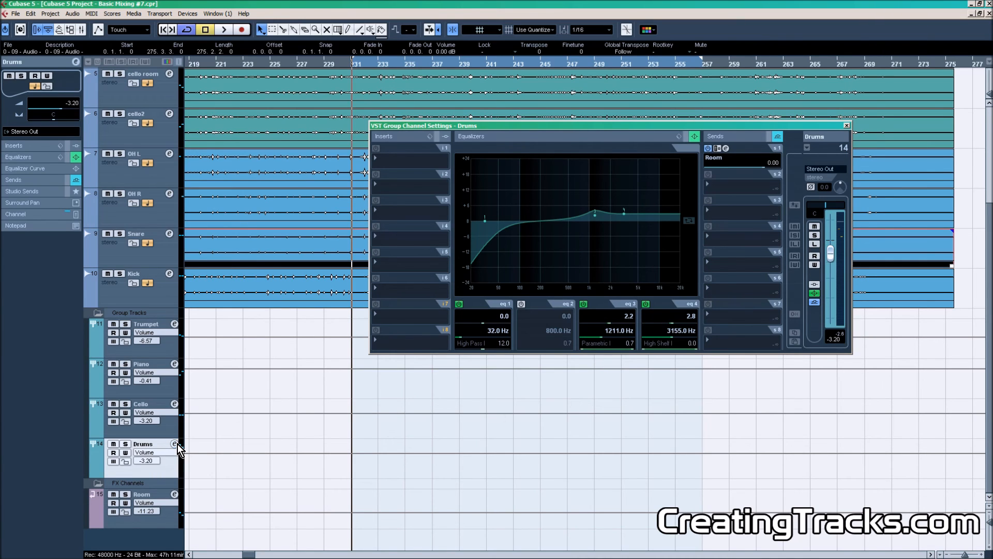
click(175, 444)
- Open the mixer and lower the Trumpet1 channel's level to -5.37
scroll(436, 401, up, 4)
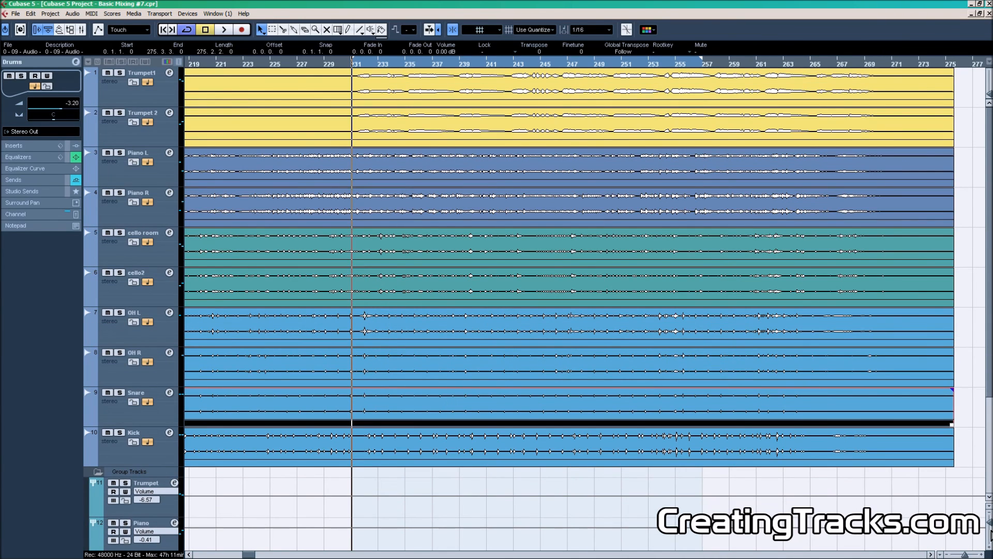
drag(991, 532, 991, 529)
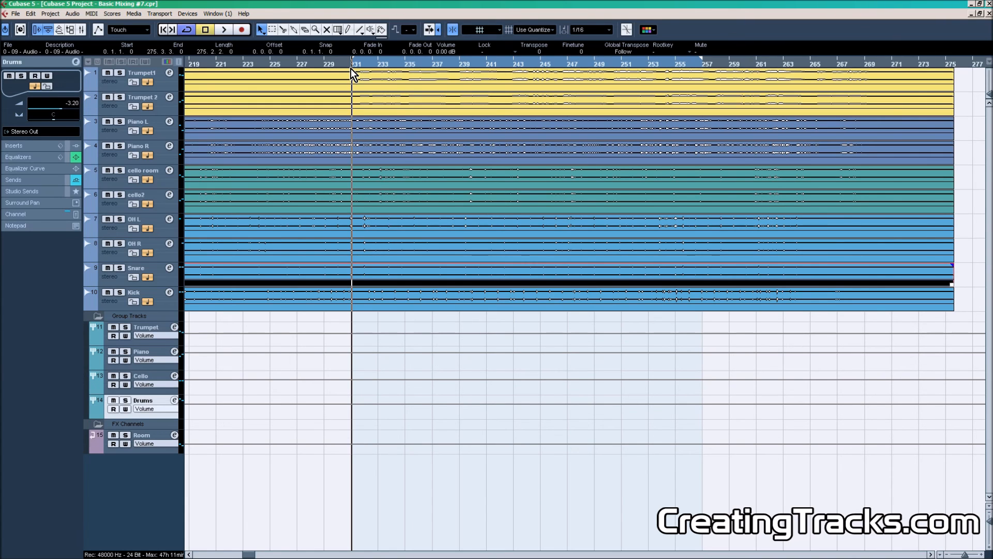
key(F3)
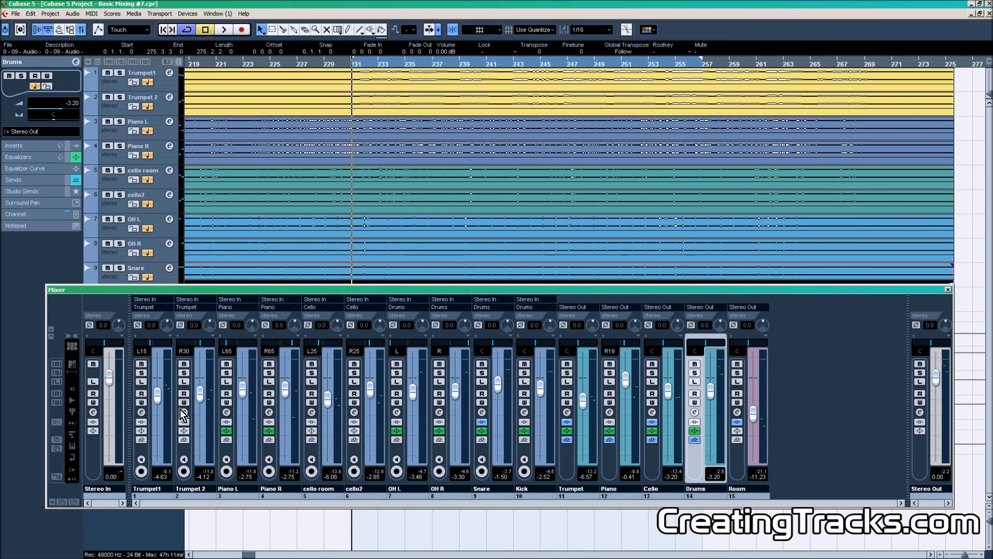
mouse_move(156, 398)
mouse_down()
mouse_move(163, 446)
mouse_move(162, 400)
mouse_up()
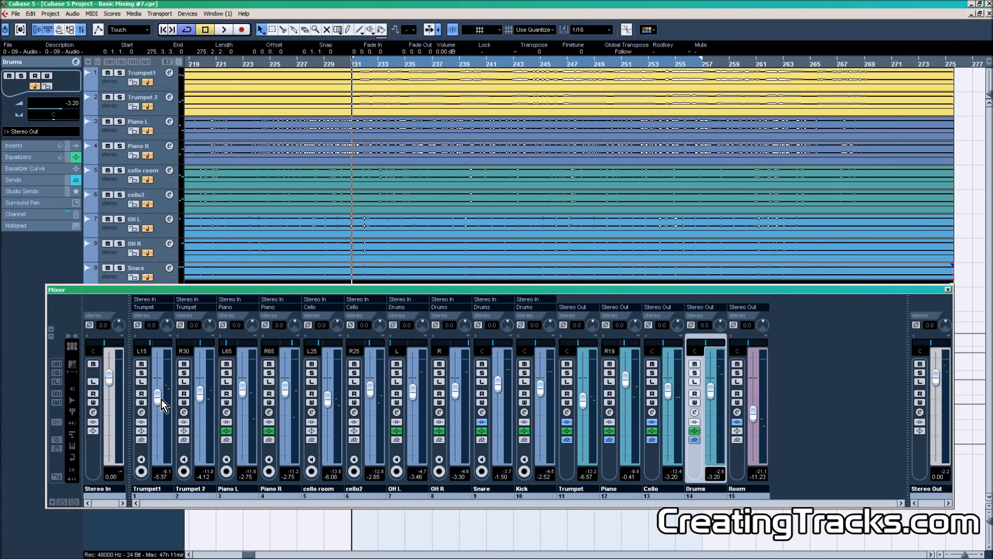